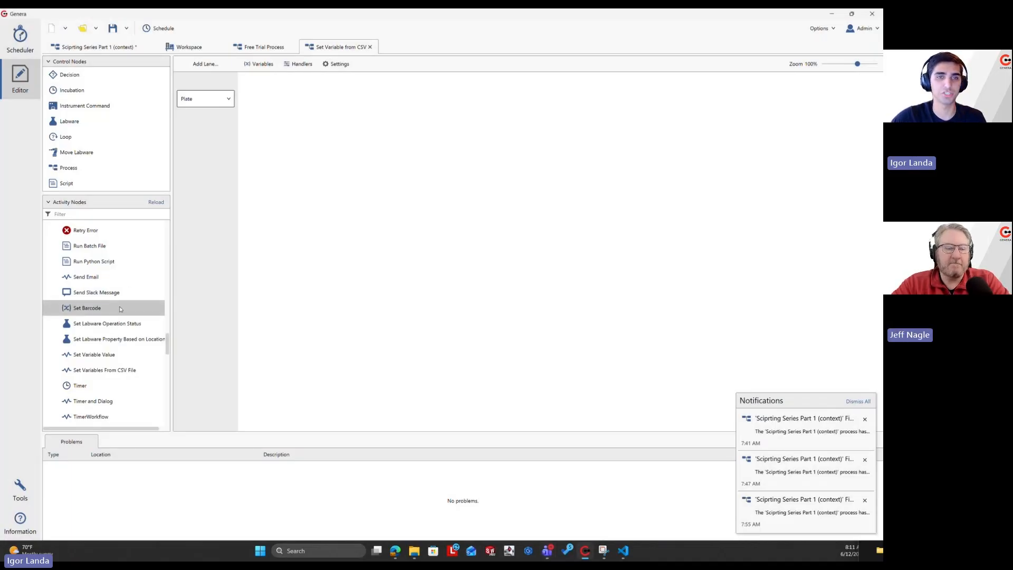
Examine the help page of the Set Variables From CSV File activity in the General group, especially its CSV format description.
scroll(121, 319, "down", 1)
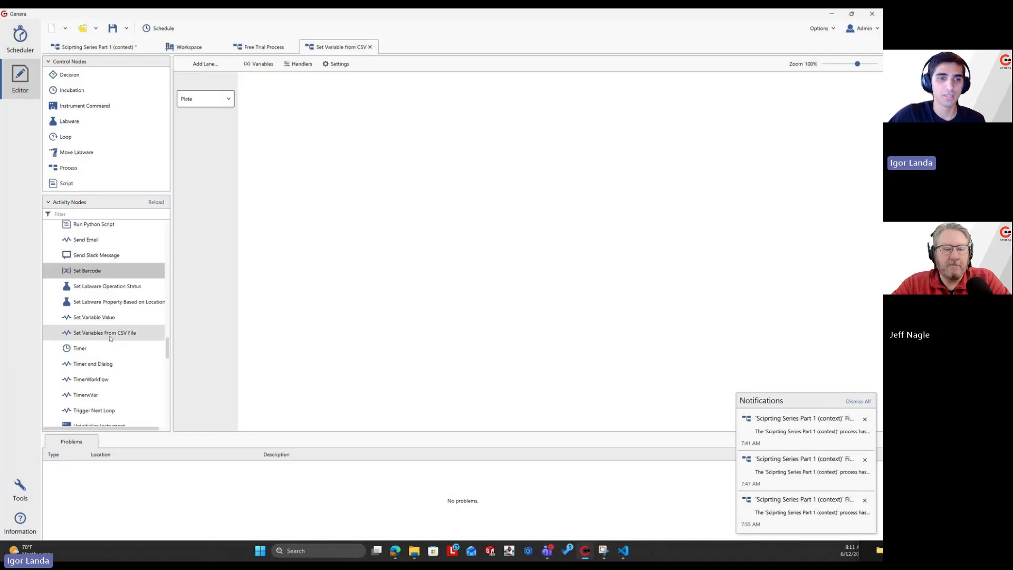
mouse_move(110, 339)
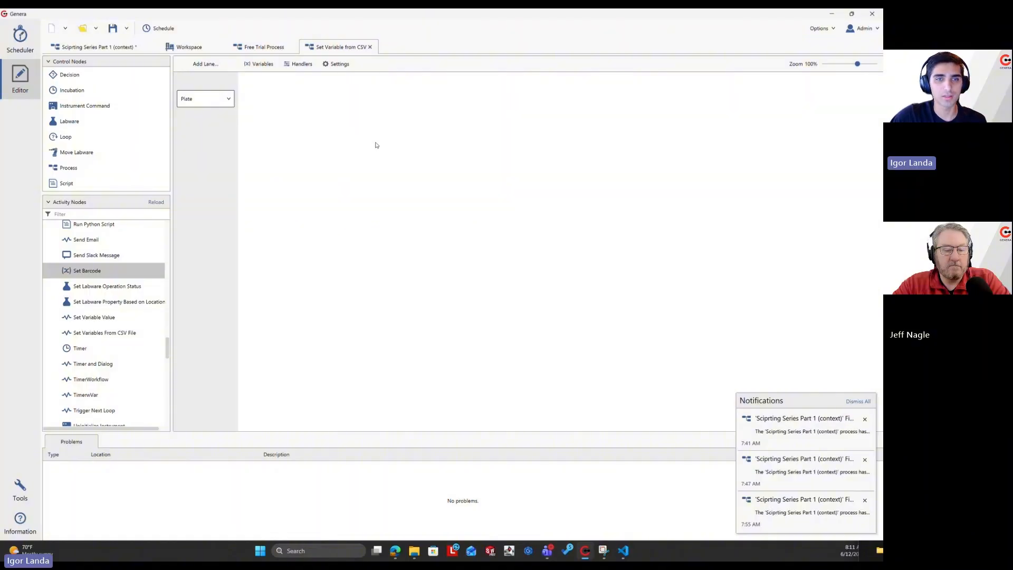
left_click(26, 525)
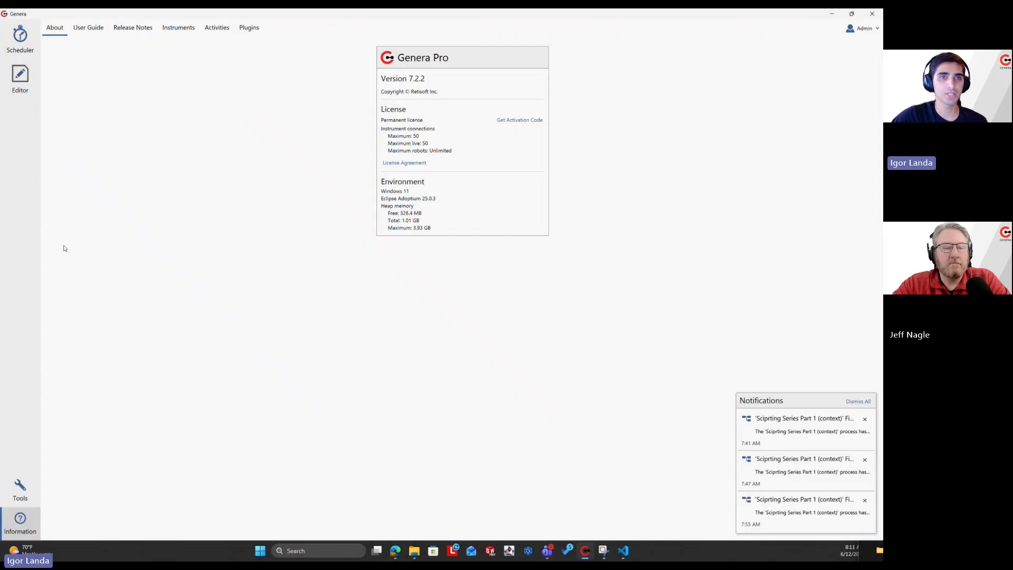
left_click(88, 27)
left_click(217, 27)
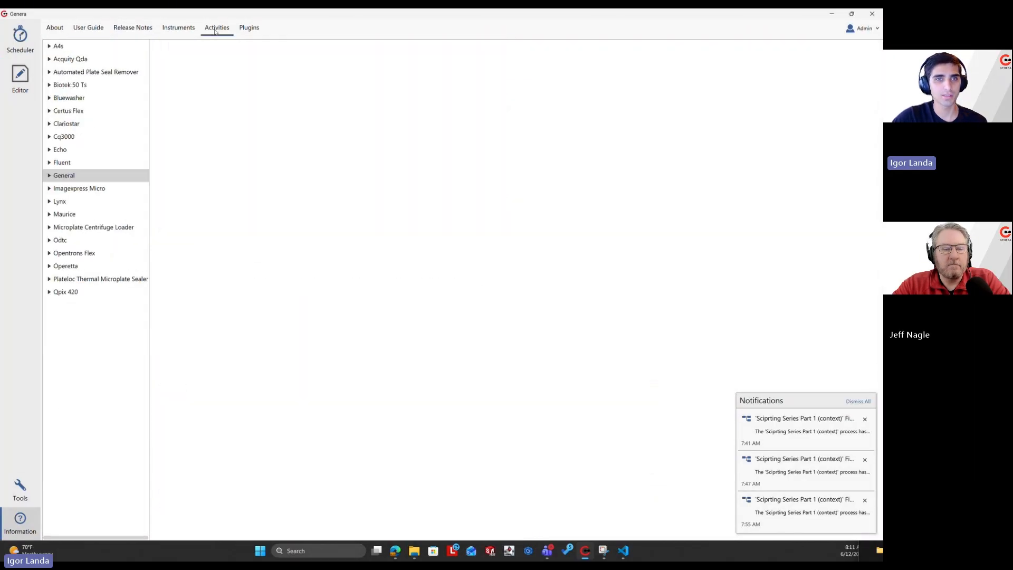
left_click(49, 175)
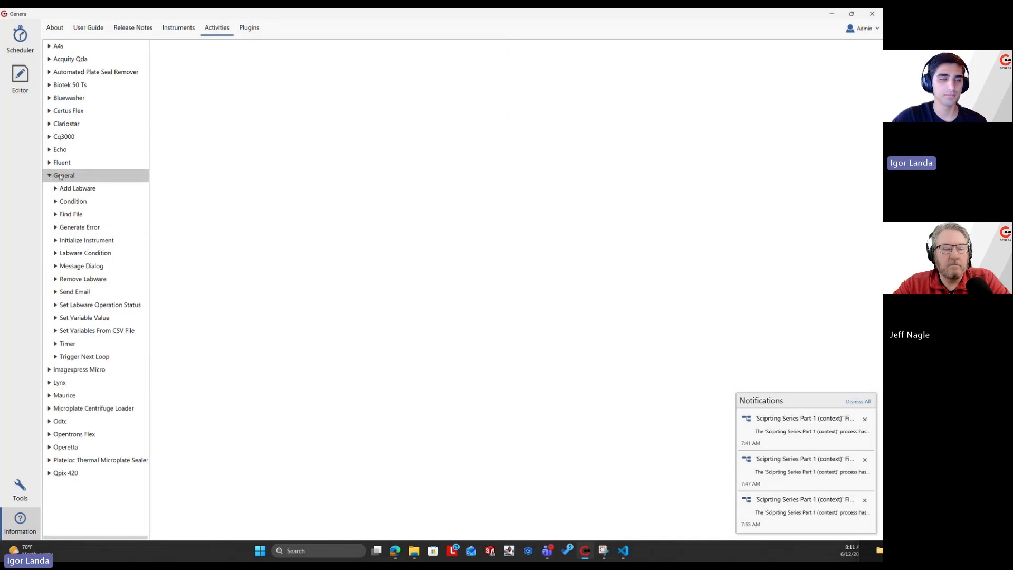
left_click(89, 331)
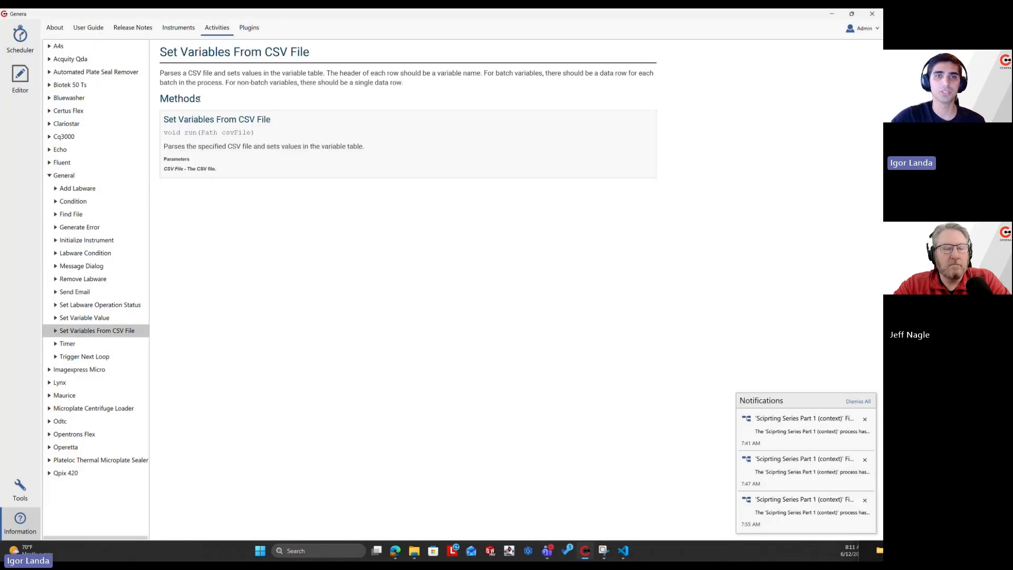
triple_click(210, 82)
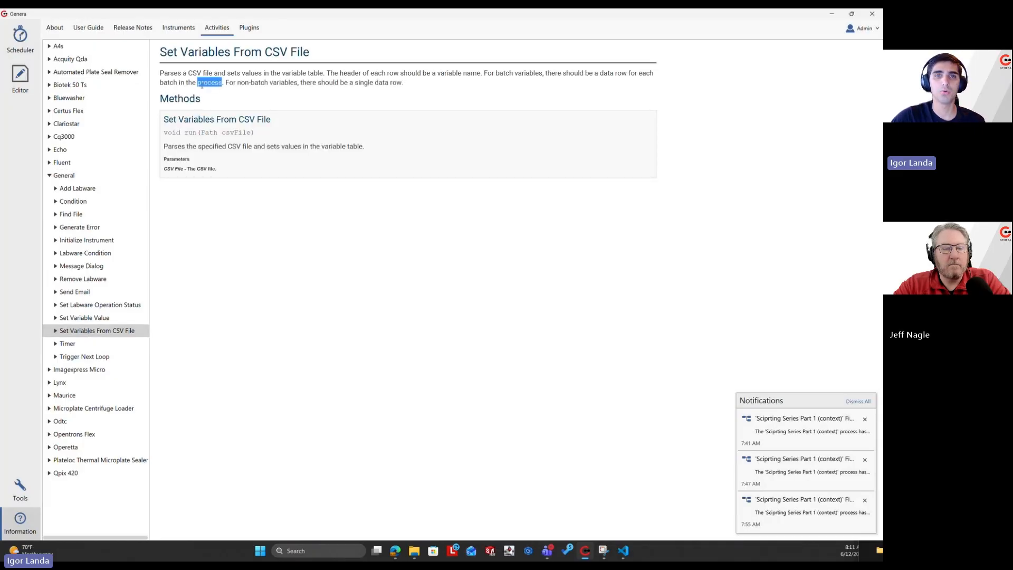
left_click(228, 102)
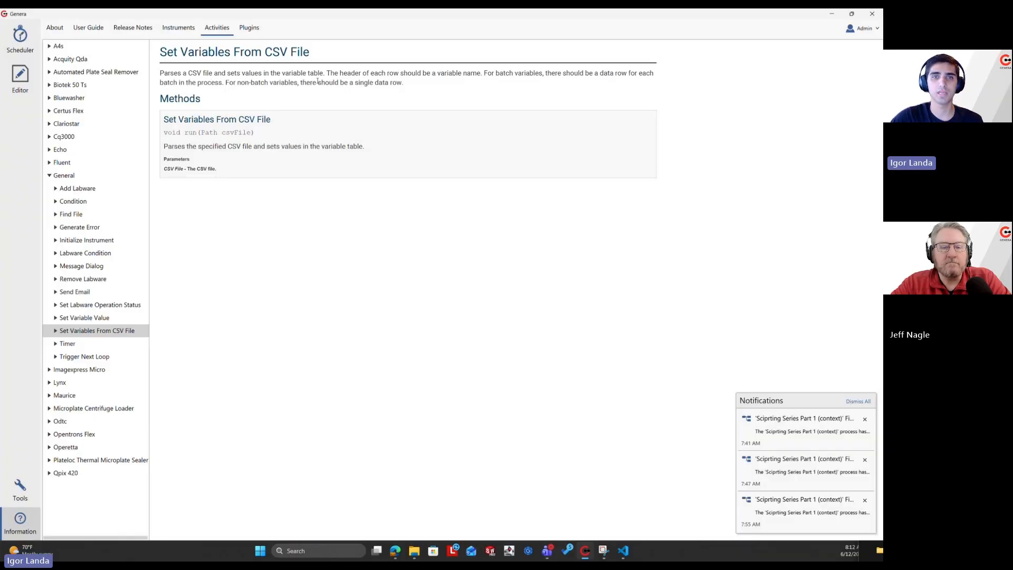
triple_click(397, 85)
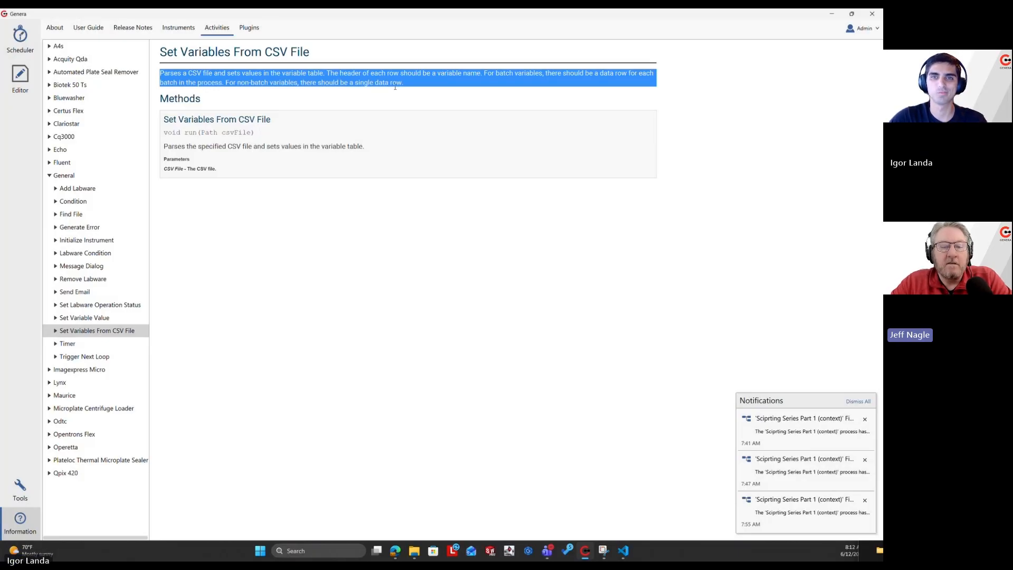
left_click(482, 71)
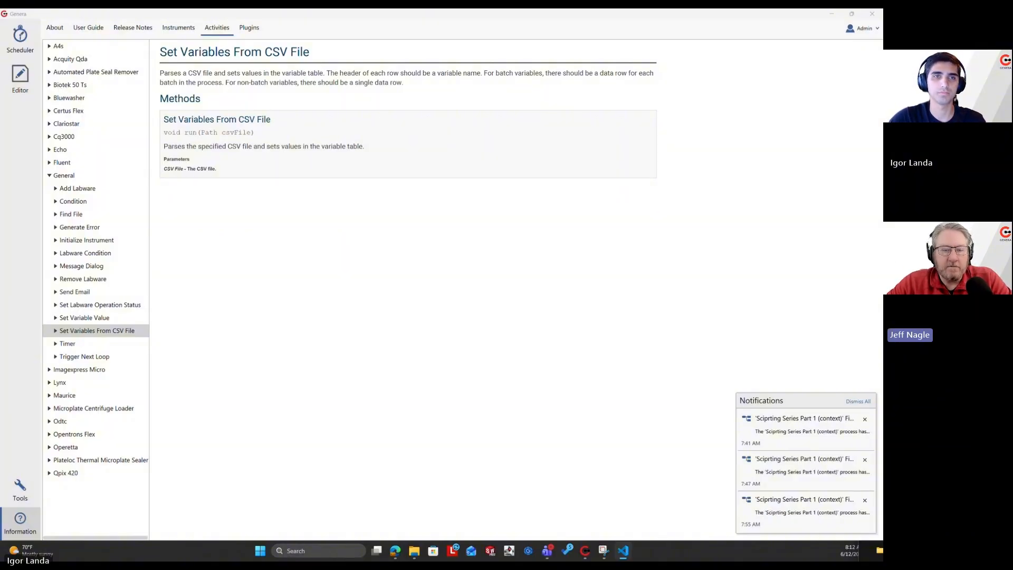
Return to the process editor and start adding a Set Variables From CSV File activity node to the Plate lane.
left_click(23, 78)
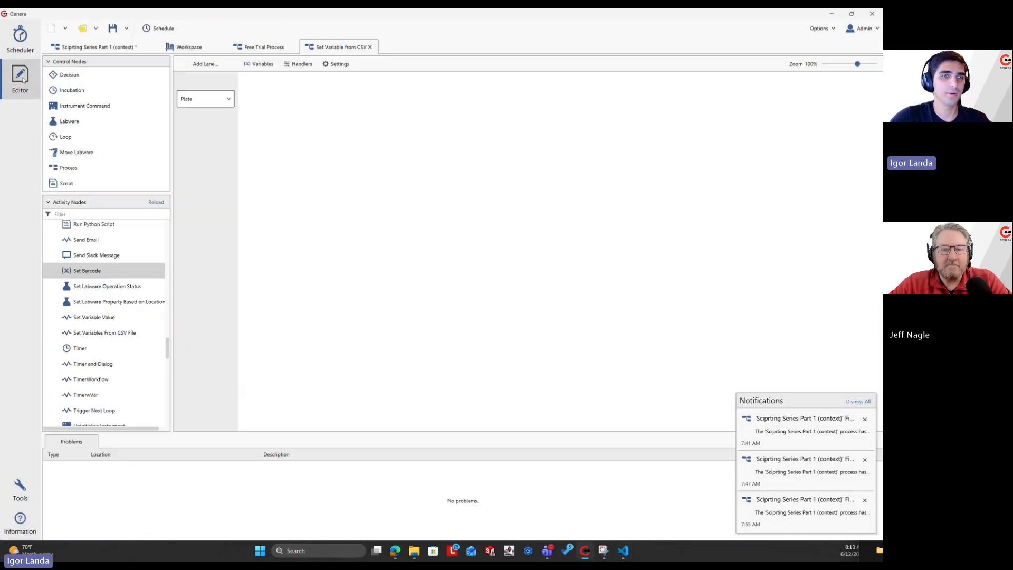
scroll(146, 262, "down", 1)
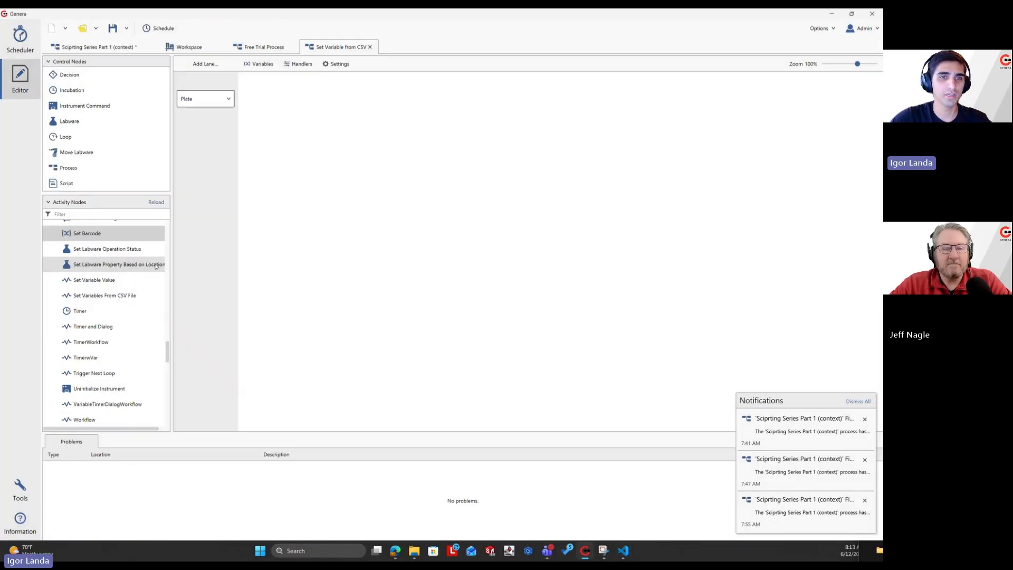
left_click(111, 297)
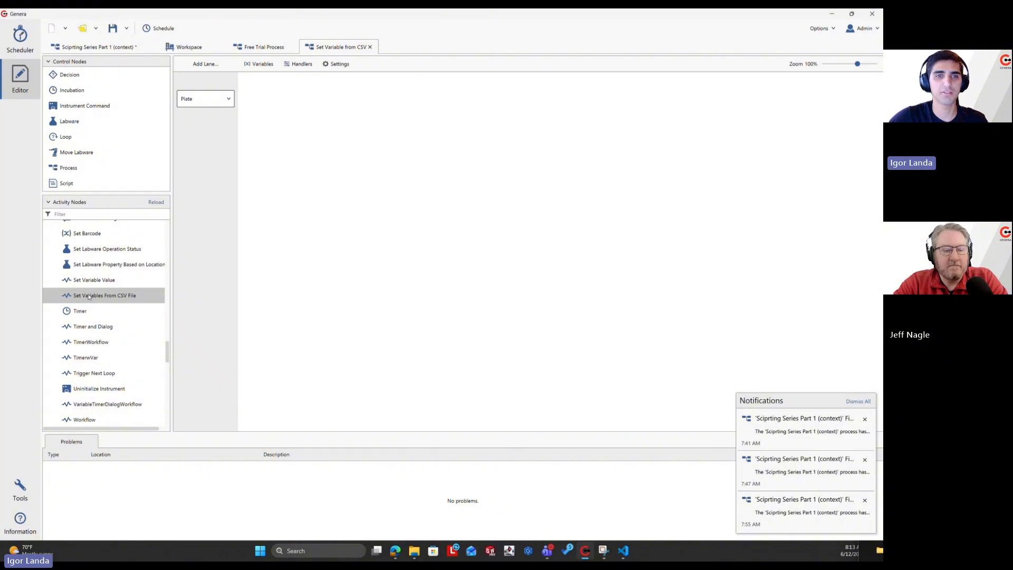
left_click_drag(116, 297, 268, 113)
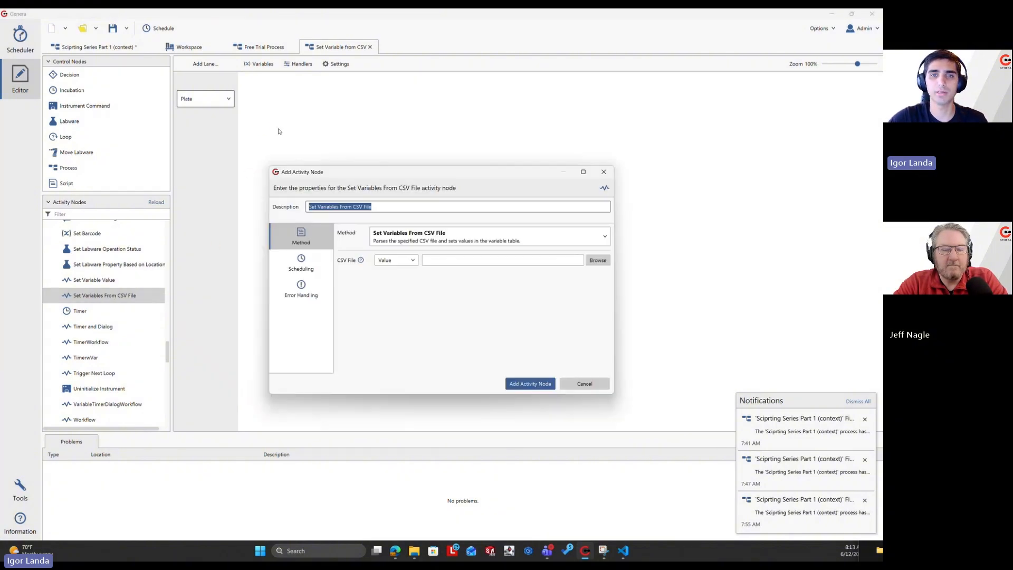
left_click(389, 246)
left_click(403, 259)
mouse_move(365, 261)
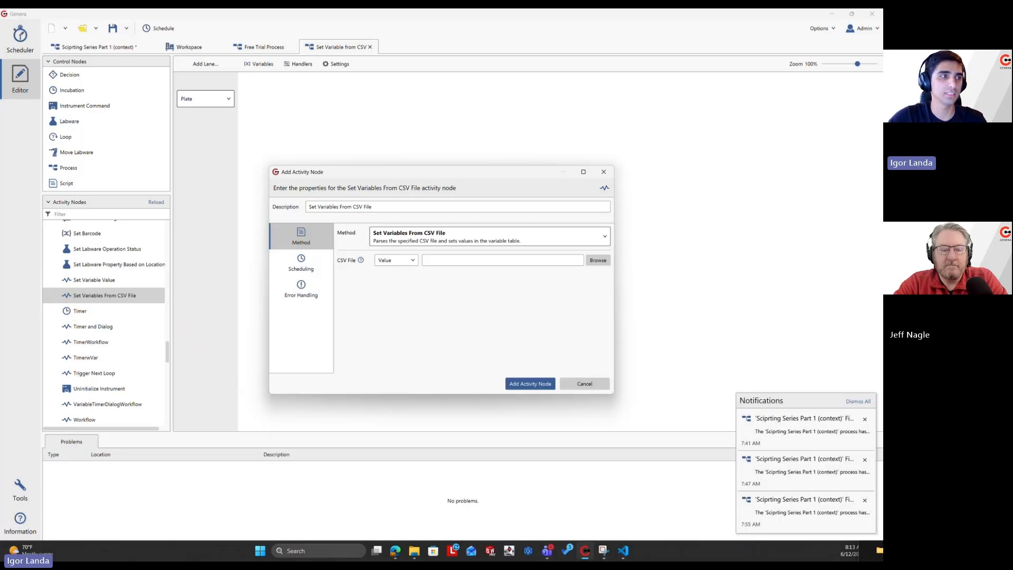
Bring the Visual Studio Code window into view and examine the header and data rows of Labware Barcodes ELISA Demo.csv.
left_click_drag(0, 47, 0, 61)
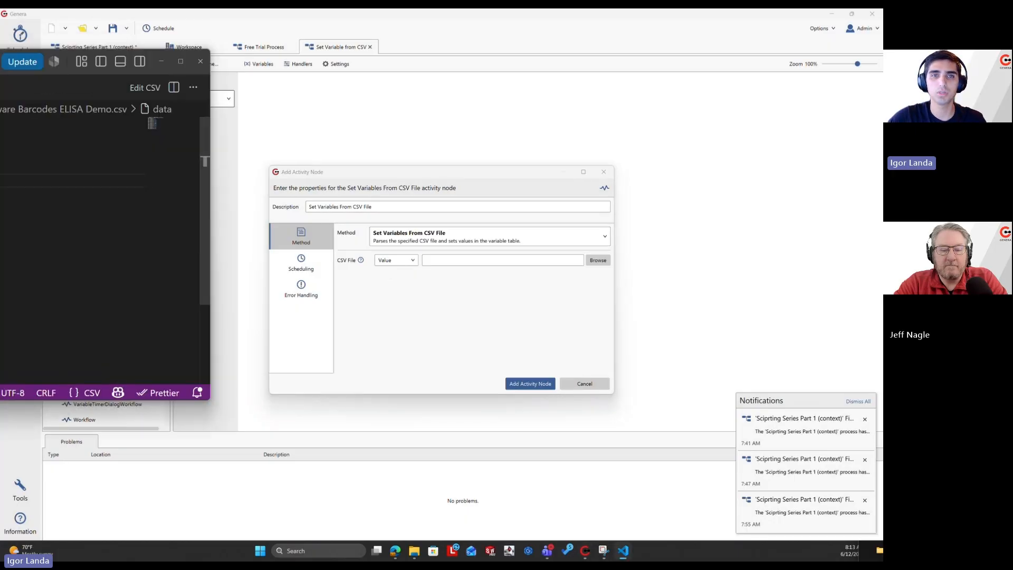
left_click_drag(182, 63, 613, 103)
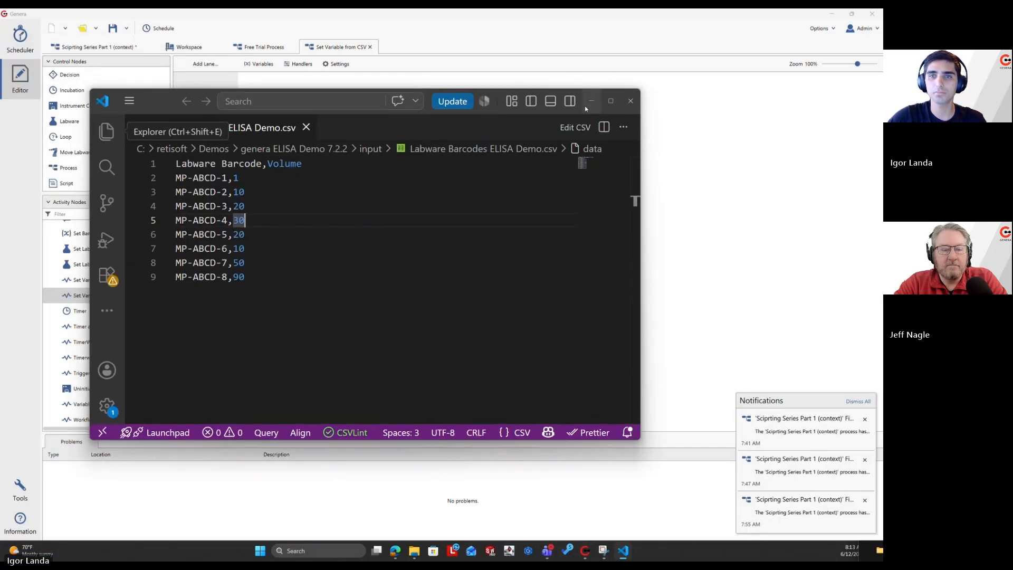
left_click(611, 101)
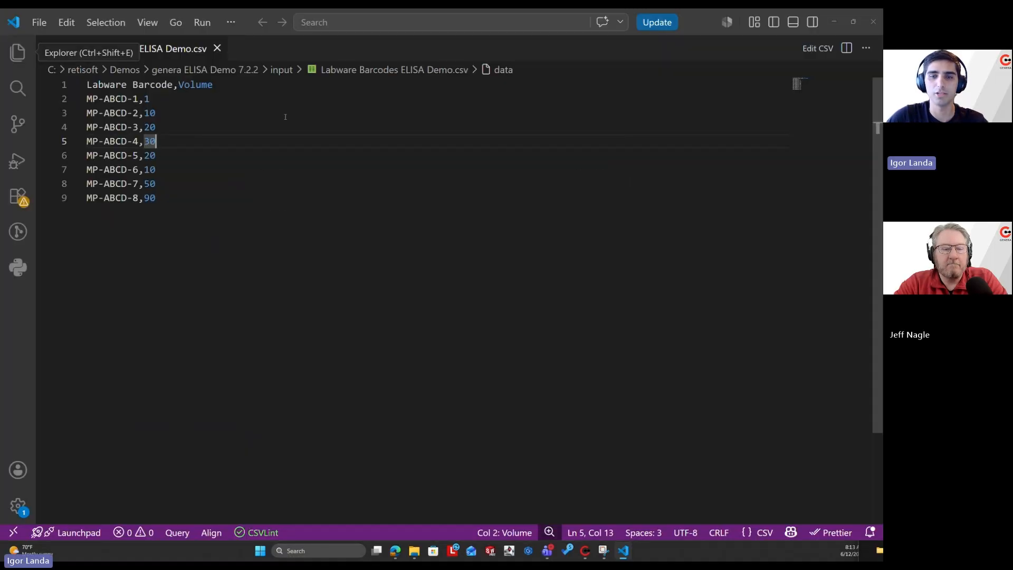
left_click_drag(86, 84, 203, 86)
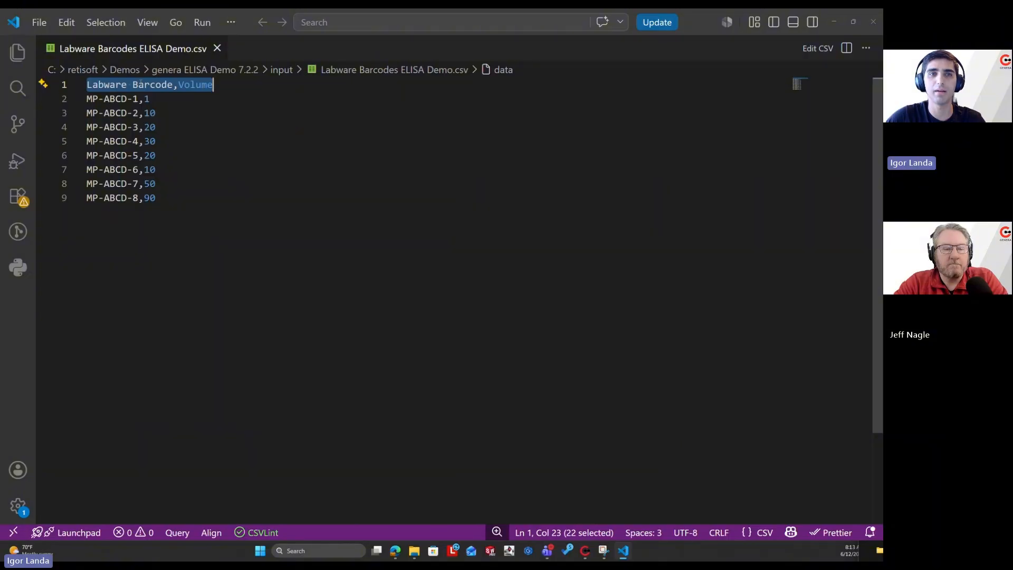
left_click(201, 85)
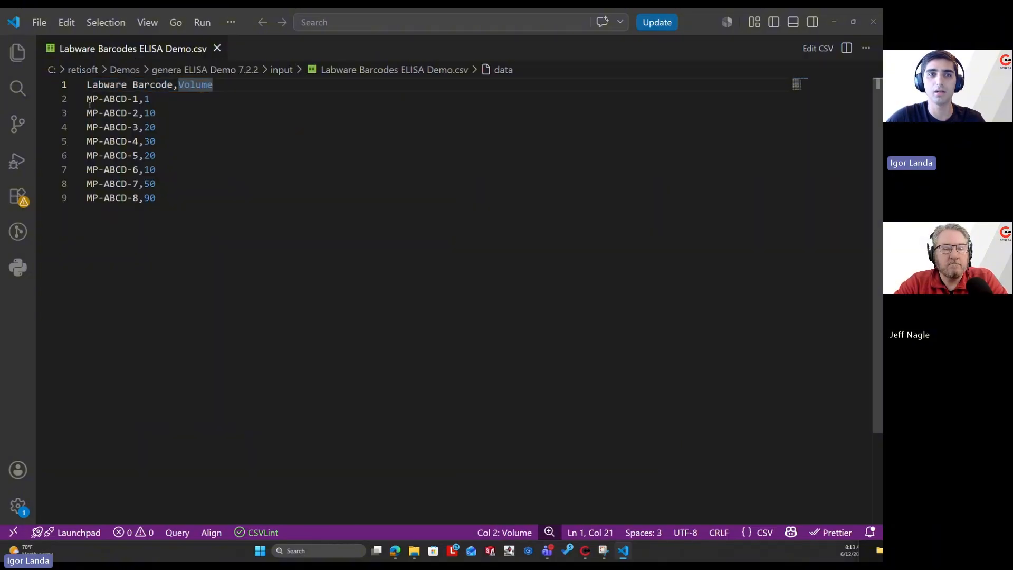
left_click_drag(87, 100, 163, 195)
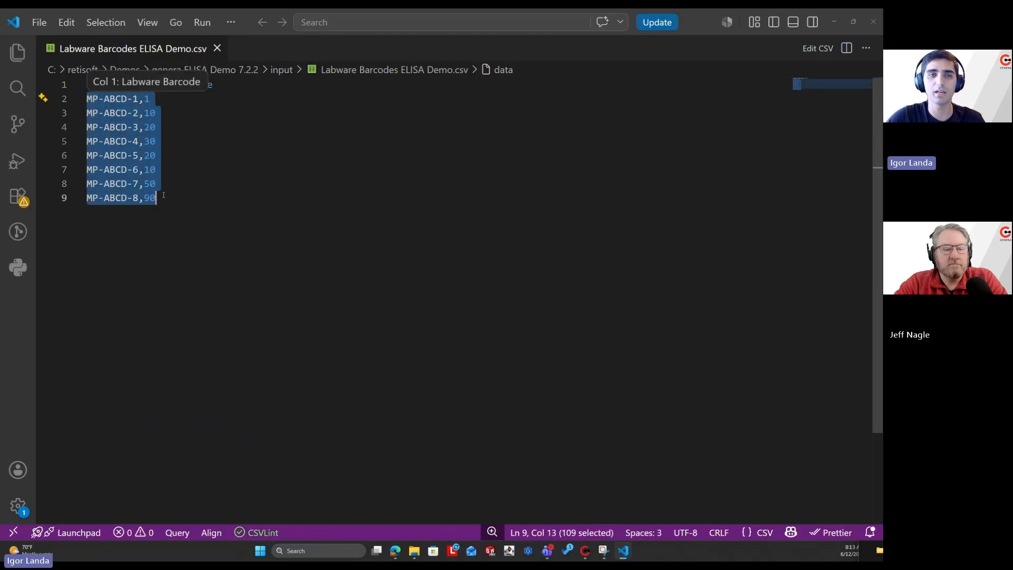
left_click(122, 113)
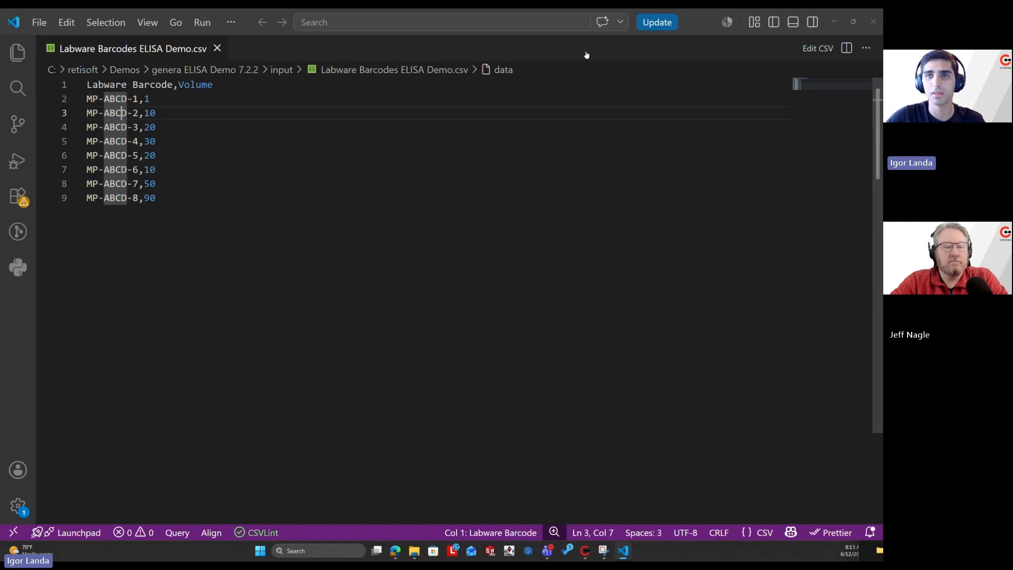
left_click_drag(695, 27, 0, 16)
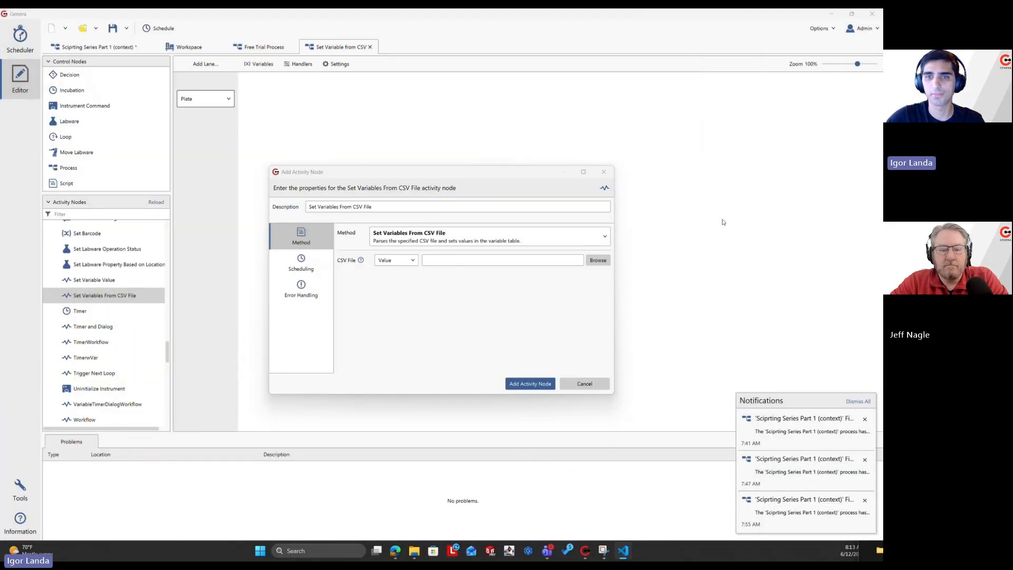
Set the node's CSV file to Labware Barcodes ELISA Demo.csv in the genera ELISA Demo 7.2.2 input folder and check the available value types.
left_click(600, 261)
left_click(598, 260)
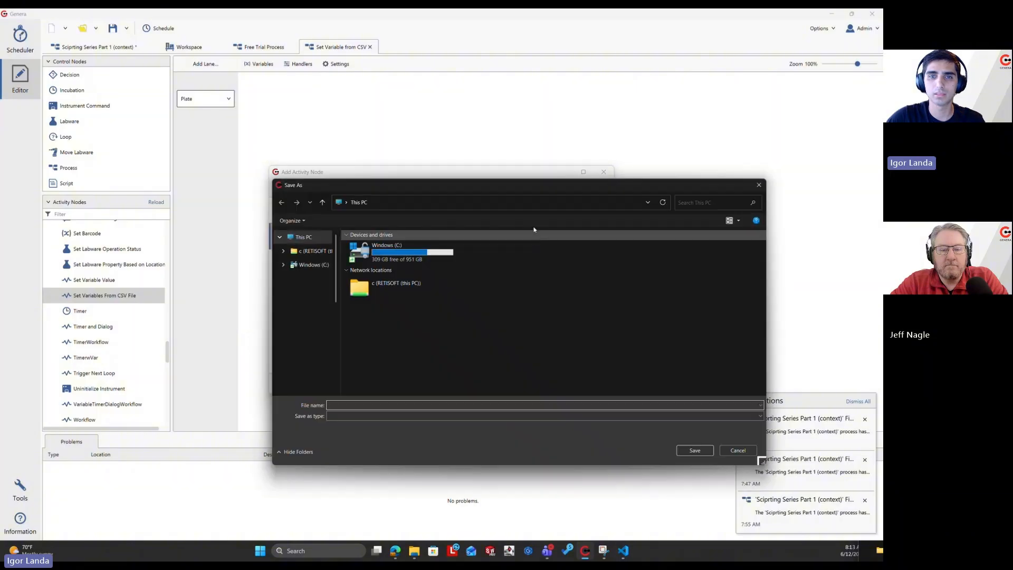
left_click_drag(349, 191, 0, 195)
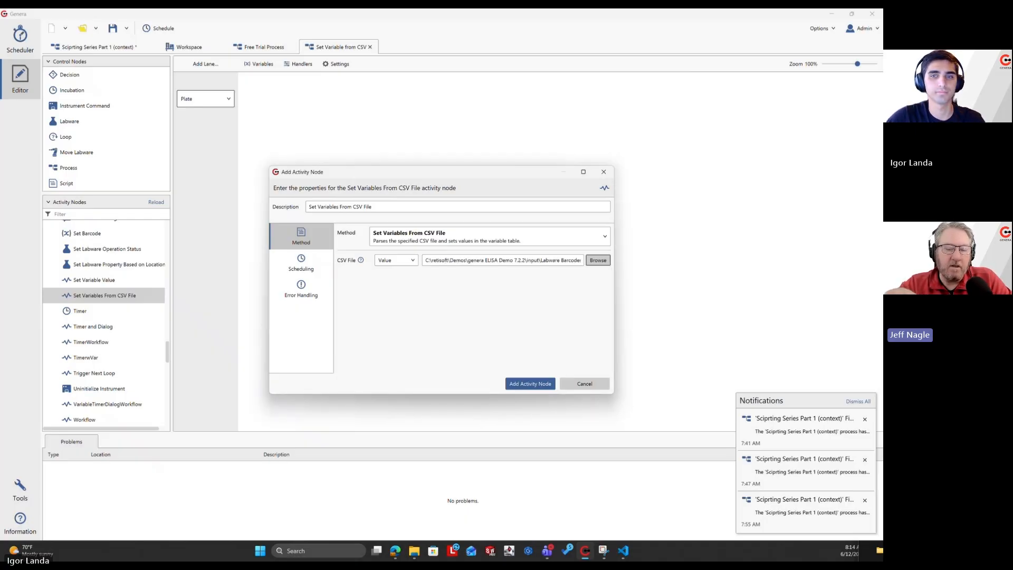
left_click_drag(528, 262, 555, 265)
left_click(525, 263)
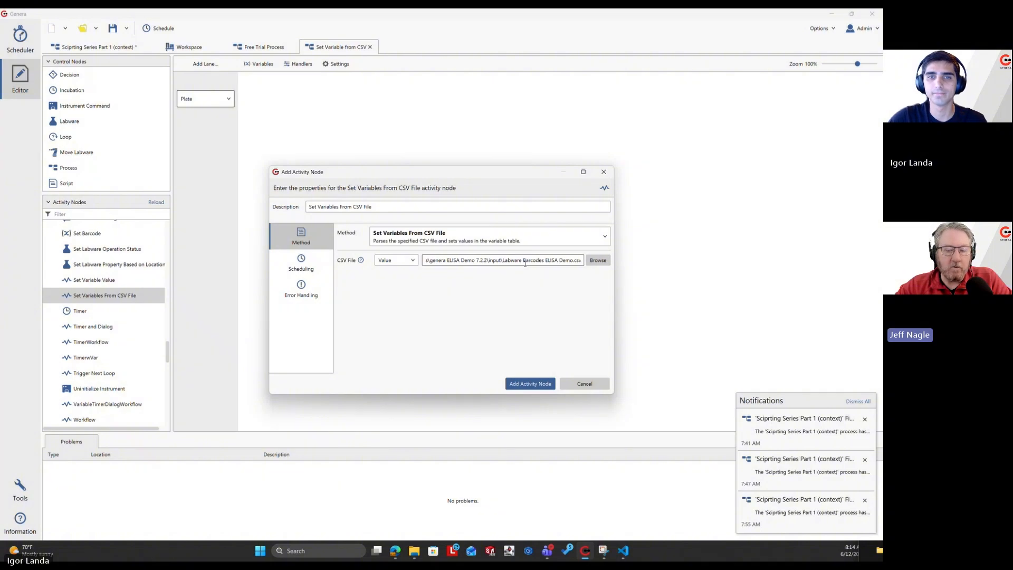
left_click(396, 261)
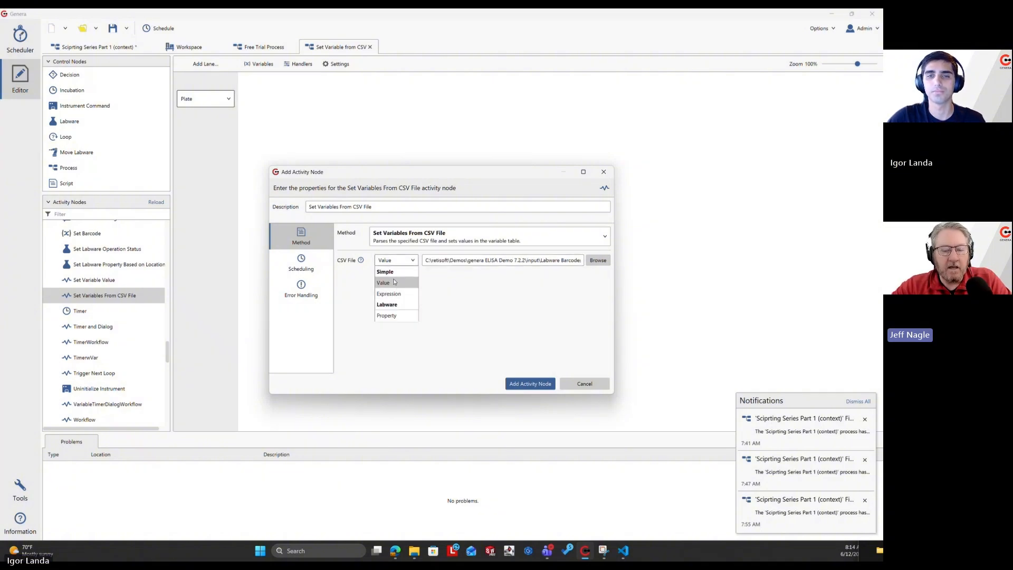
left_click(466, 297)
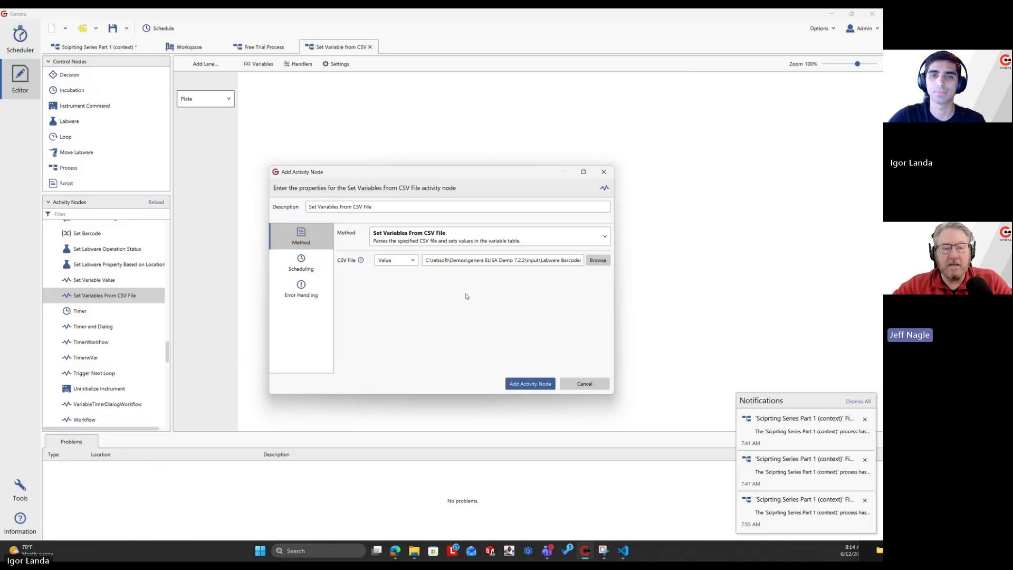
Clear the CSV file path and cancel adding the activity node.
triple_click(469, 261)
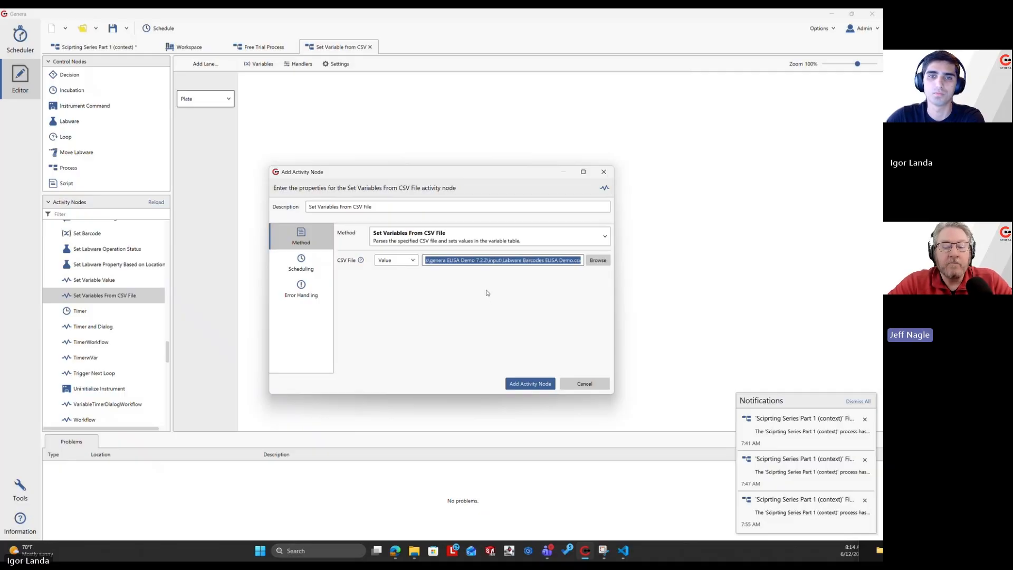
key("BackSpace")
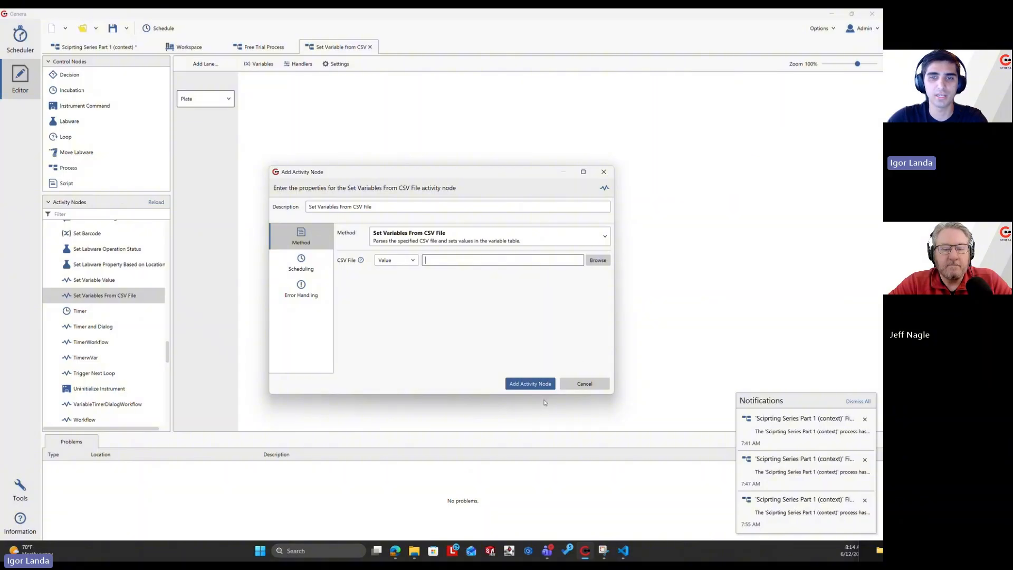
left_click(579, 383)
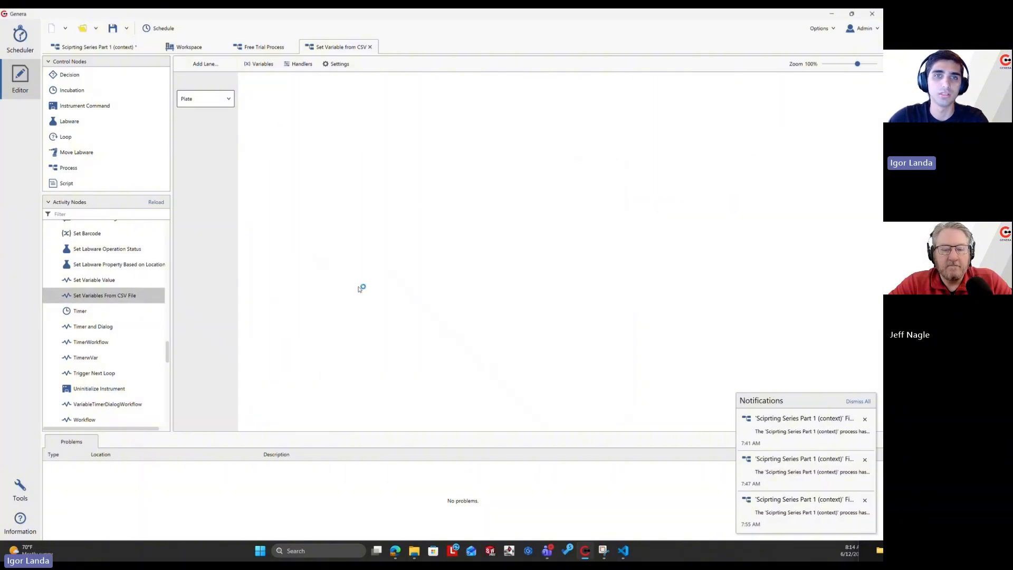
Add a String variable named Labware Barcode to the process's variable table.
left_click(258, 64)
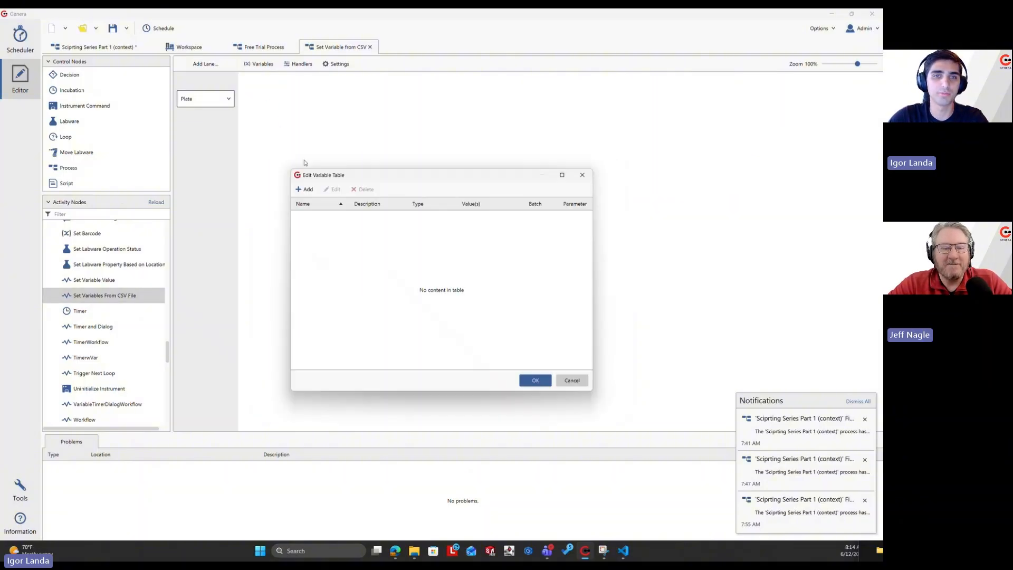
left_click(308, 189)
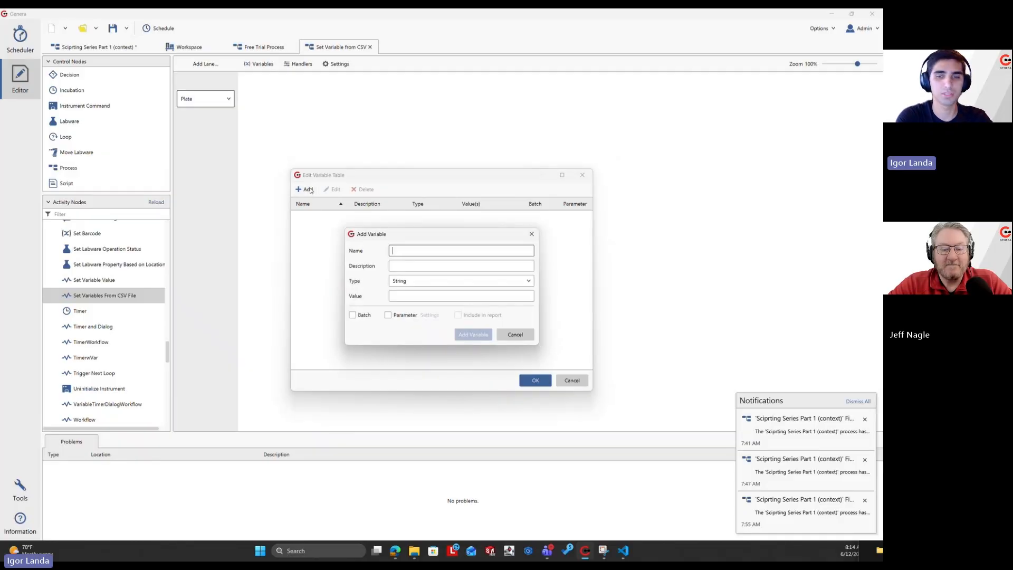
type("Lab")
type("wa")
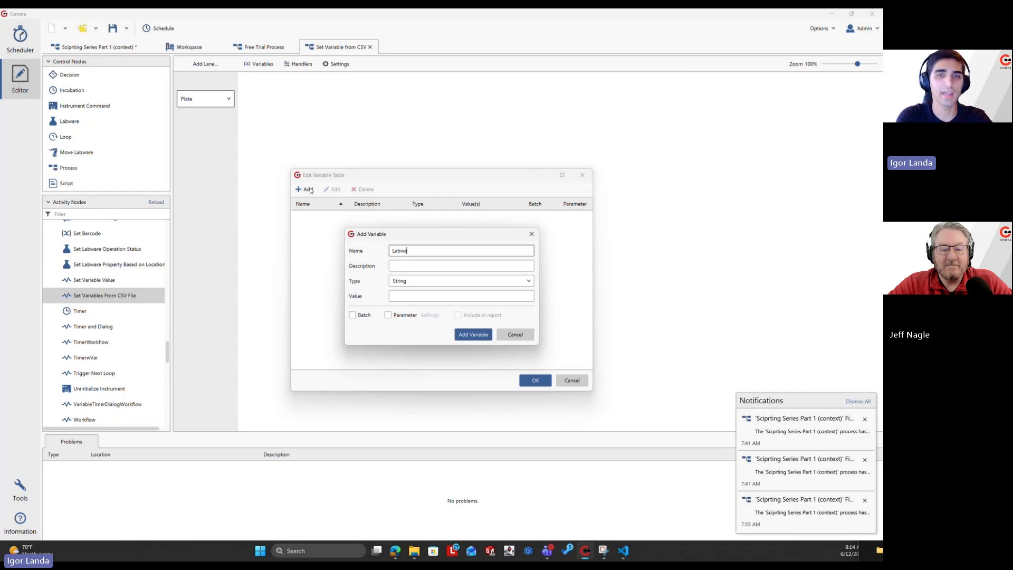
type("re")
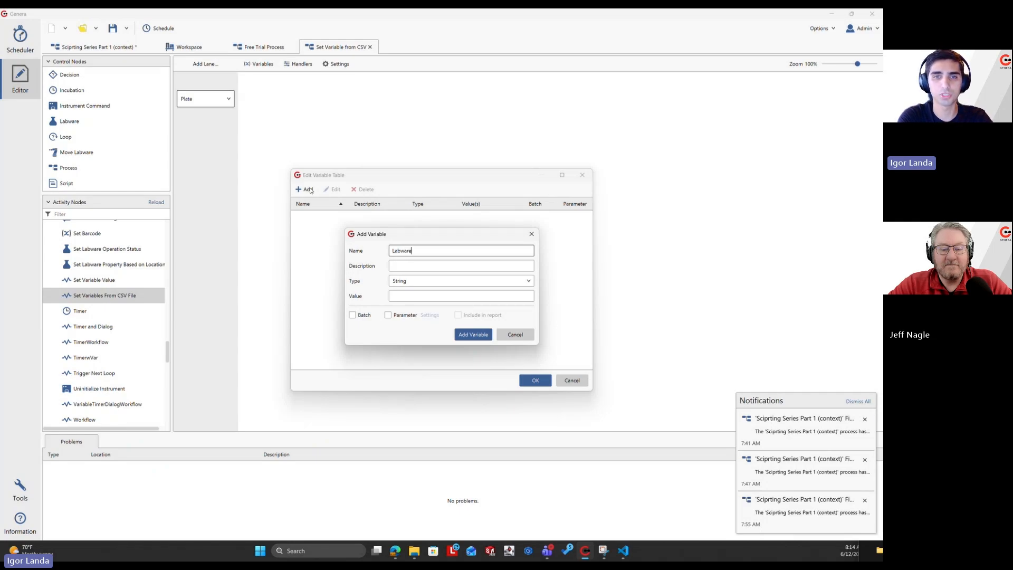
type(" Bar")
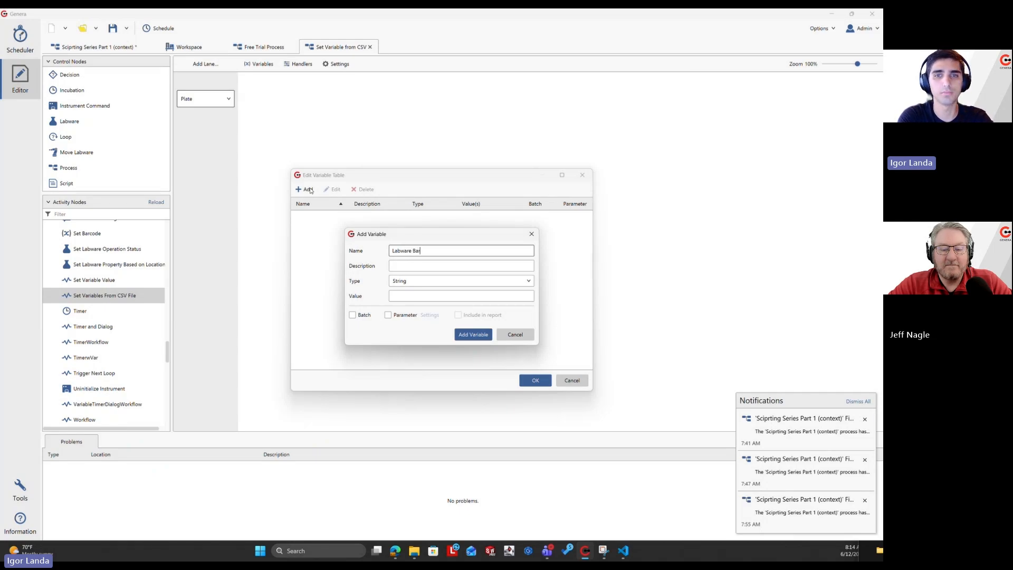
type("code")
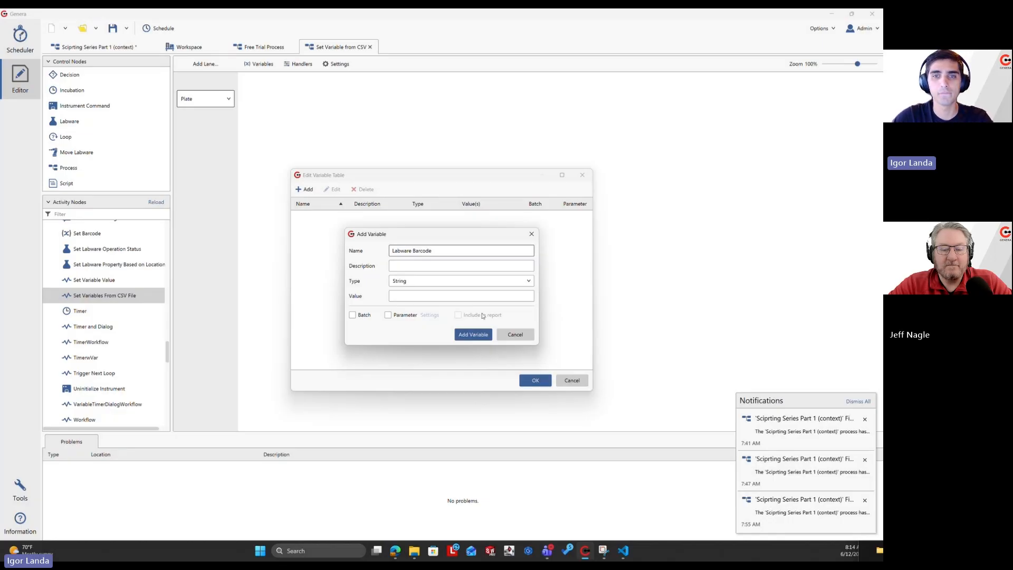
left_click(475, 335)
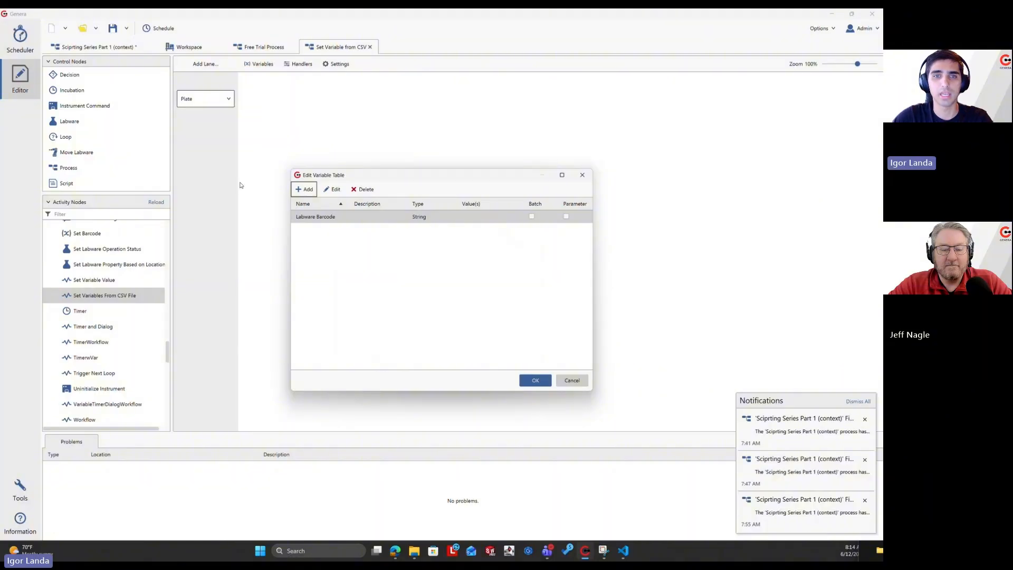
Edit the Labware Barcode variable to make it a batch variable.
left_click(299, 190)
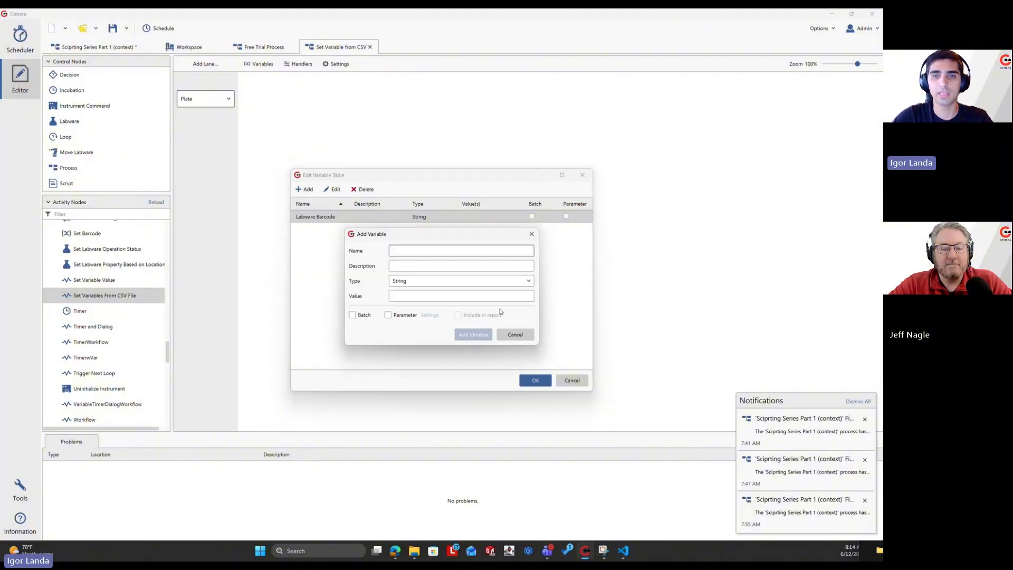
left_click(515, 337)
double_click(496, 217)
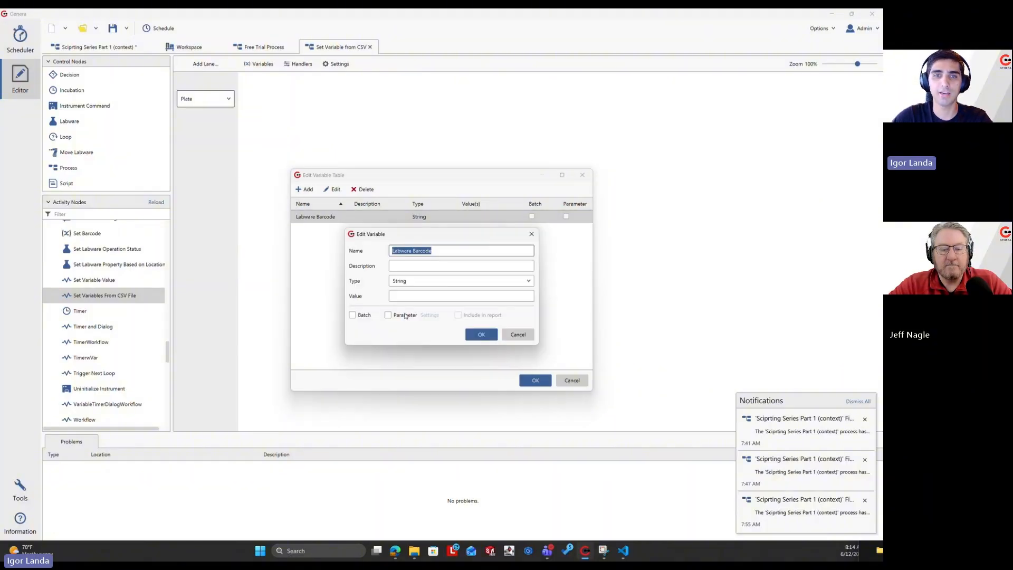
left_click(352, 315)
left_click(481, 334)
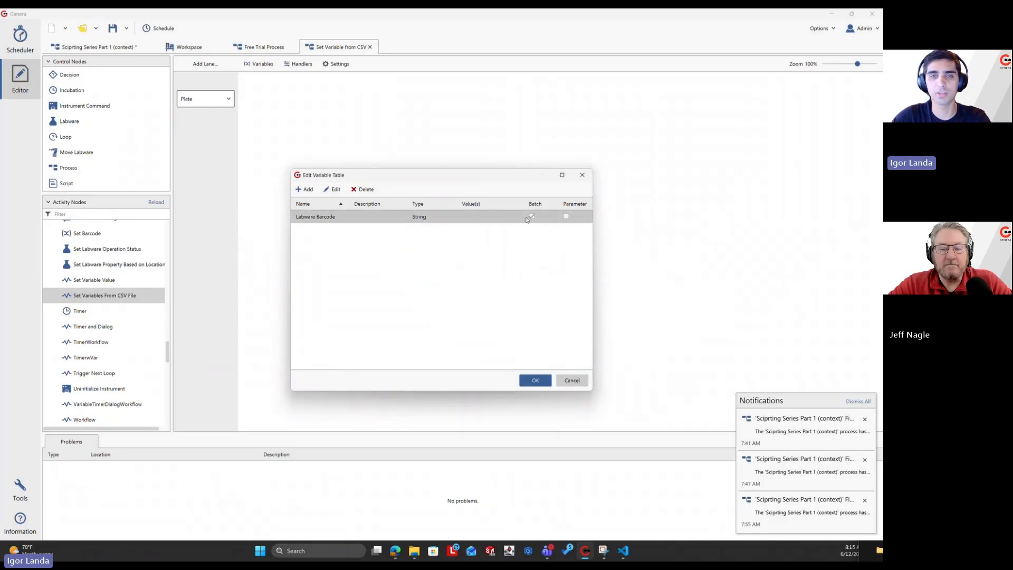
Start a new variable named Volume and check the name against the Volume header in Labware Barcodes ELISA Demo.csv in Visual Studio Code.
left_click(305, 188)
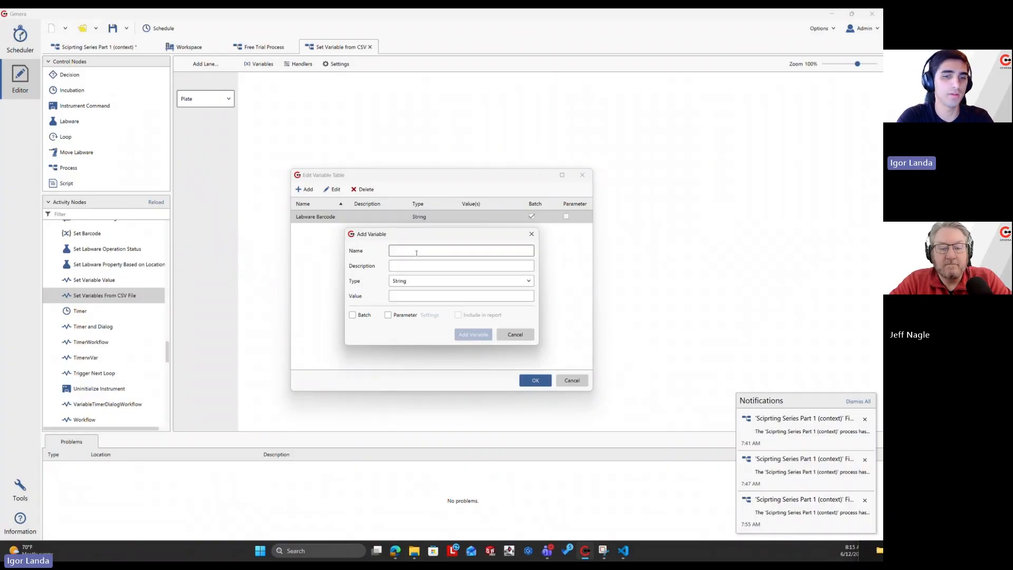
type("Volume")
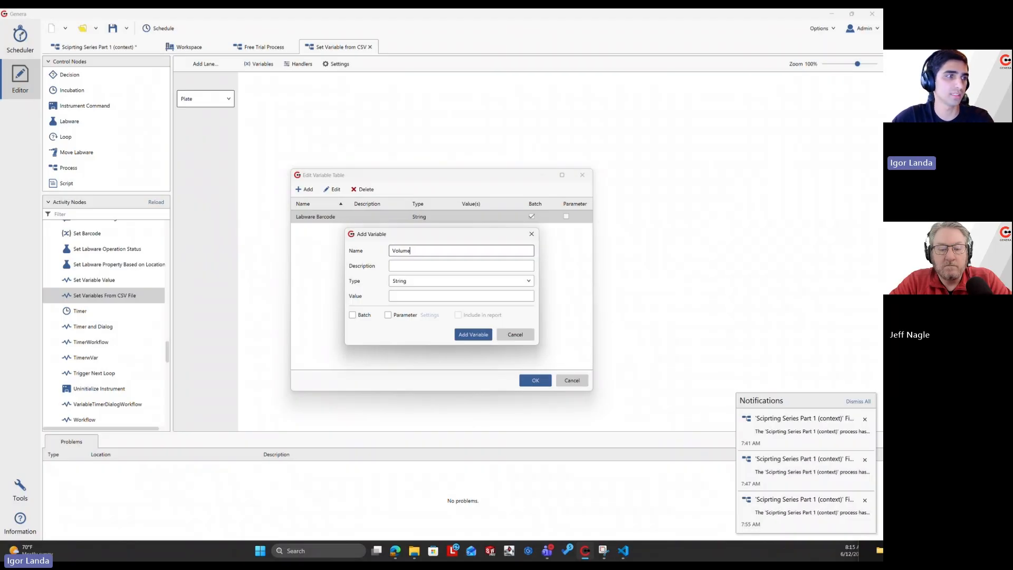
key("alt+Tab")
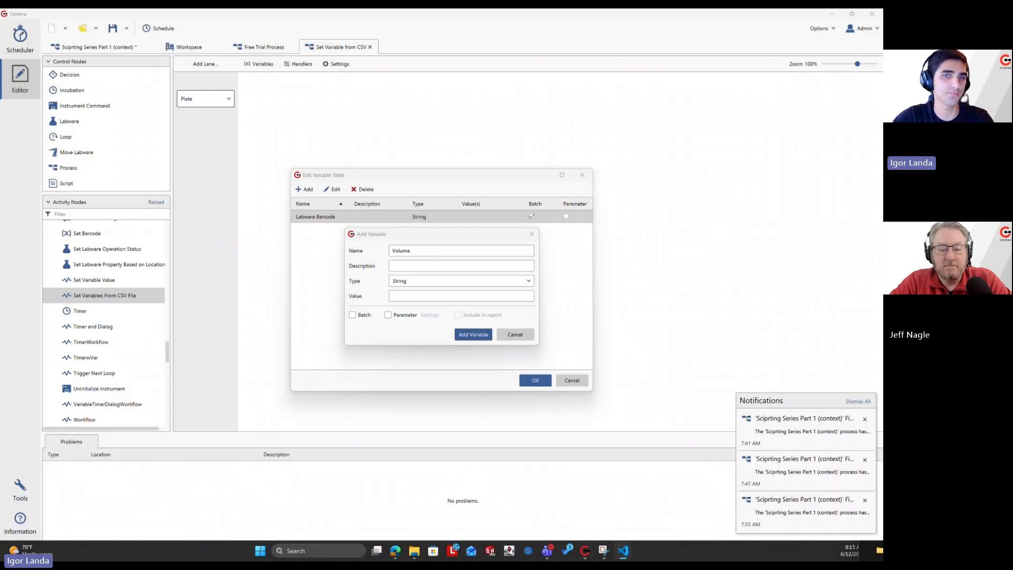
left_click_drag(0, 109, 211, 105)
left_click(264, 196)
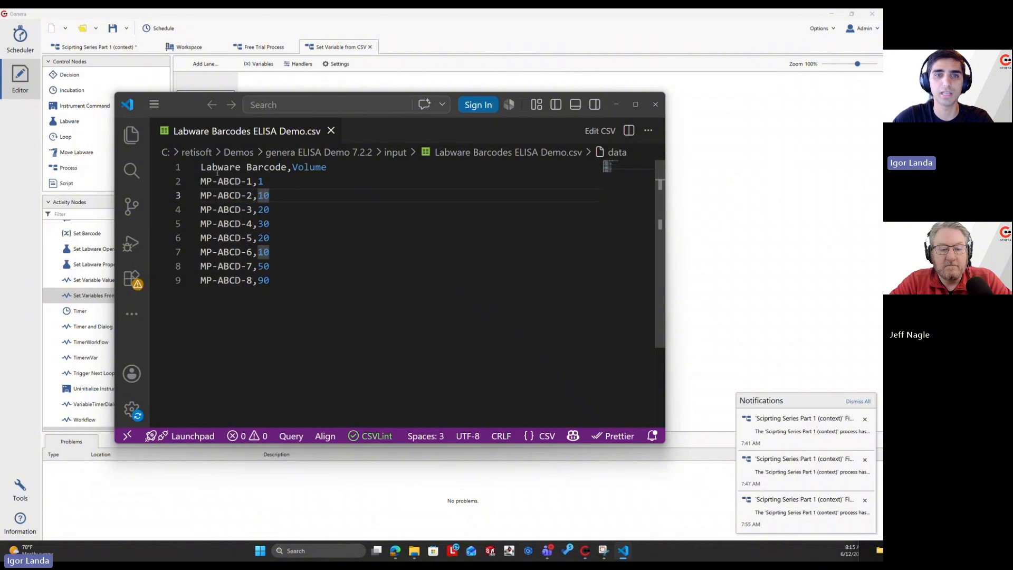
double_click(310, 167)
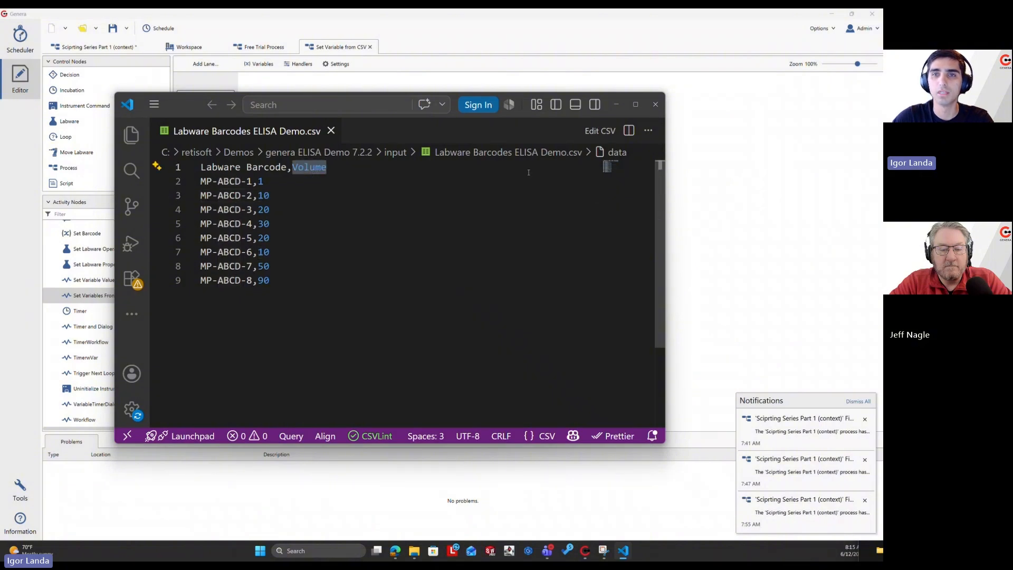
left_click_drag(179, 98, 0, 108)
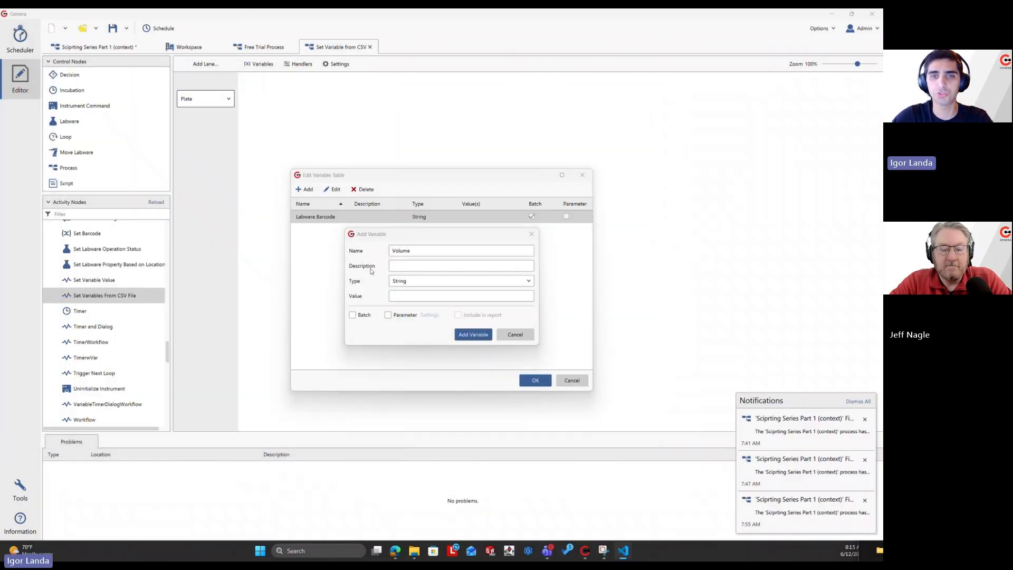
Set the Volume variable's type to Integer, and add it to the table as a batch variable.
left_click(427, 281)
scroll(430, 312, "down", 3)
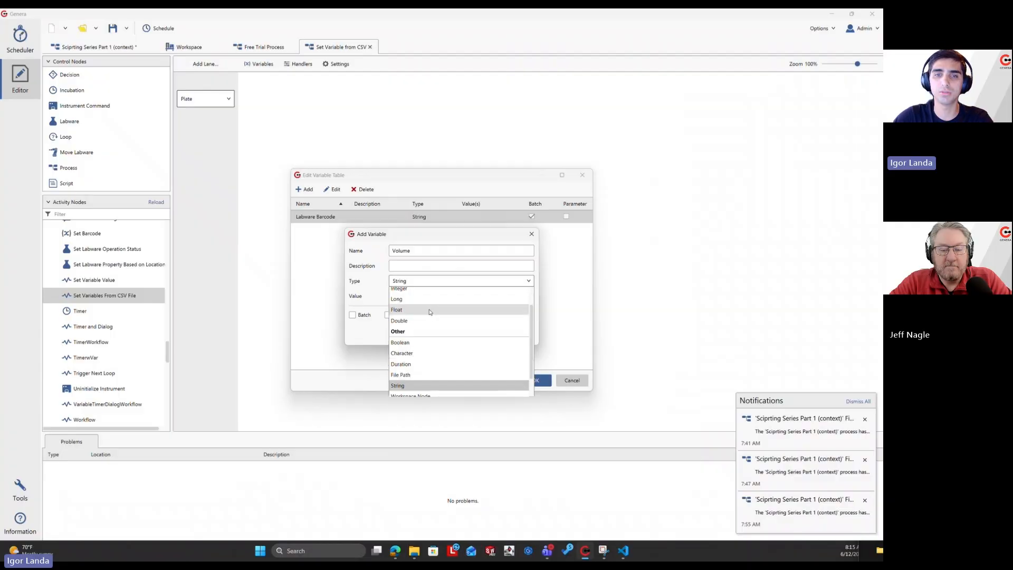
scroll(431, 333, "up", 3)
scroll(427, 345, "down", 2)
scroll(428, 342, "up", 2)
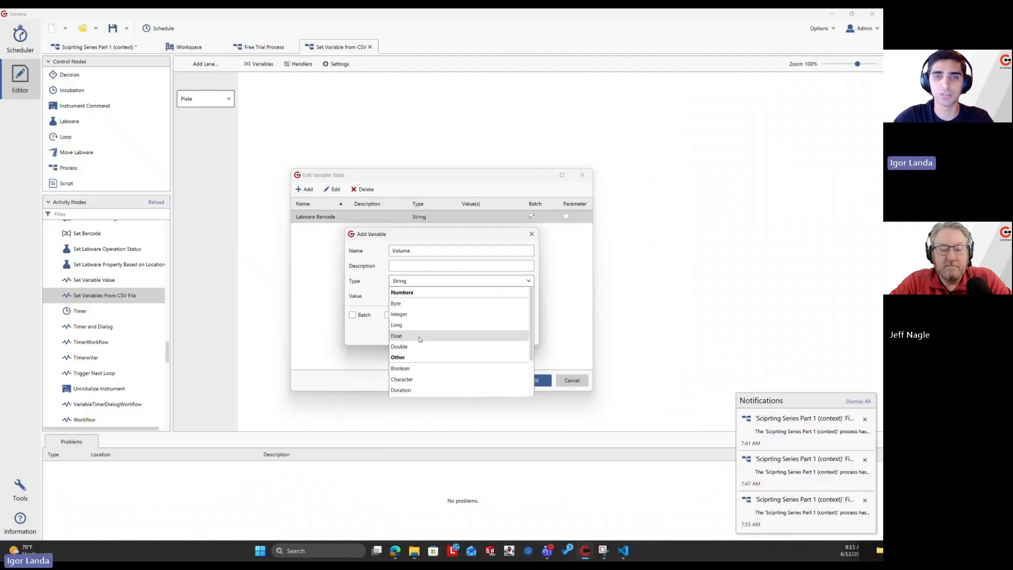
left_click(422, 320)
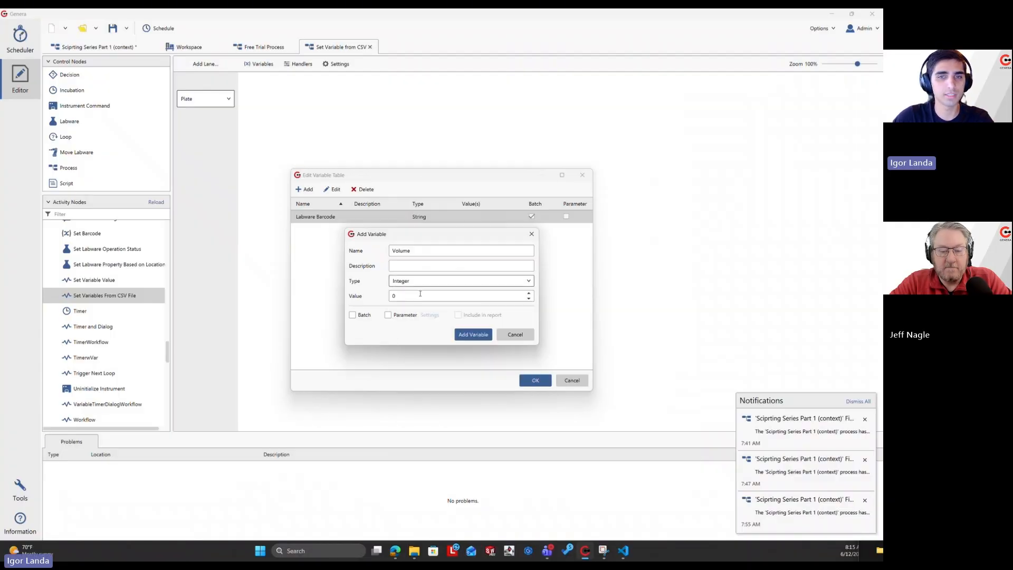
left_click(352, 315)
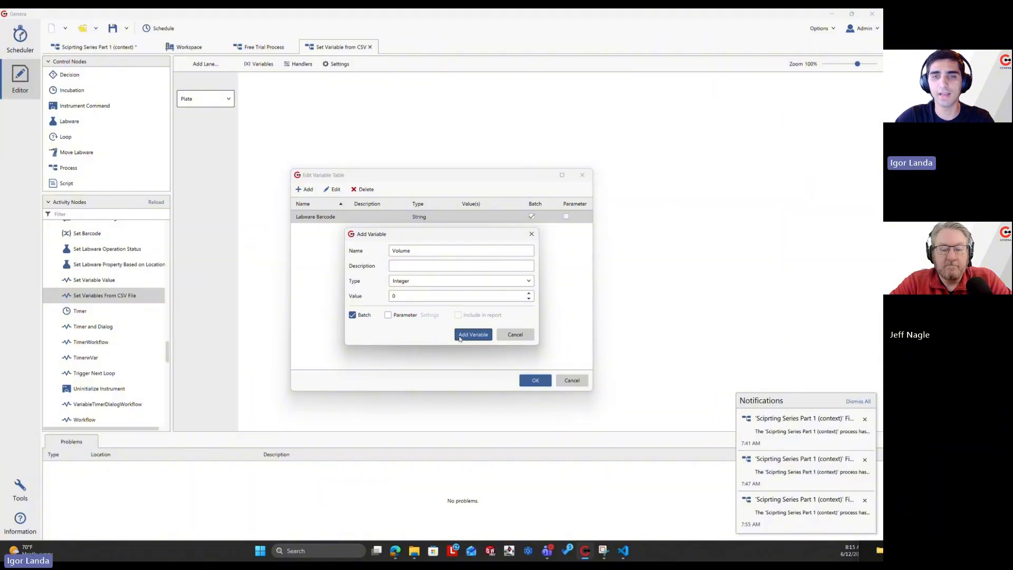
left_click(459, 338)
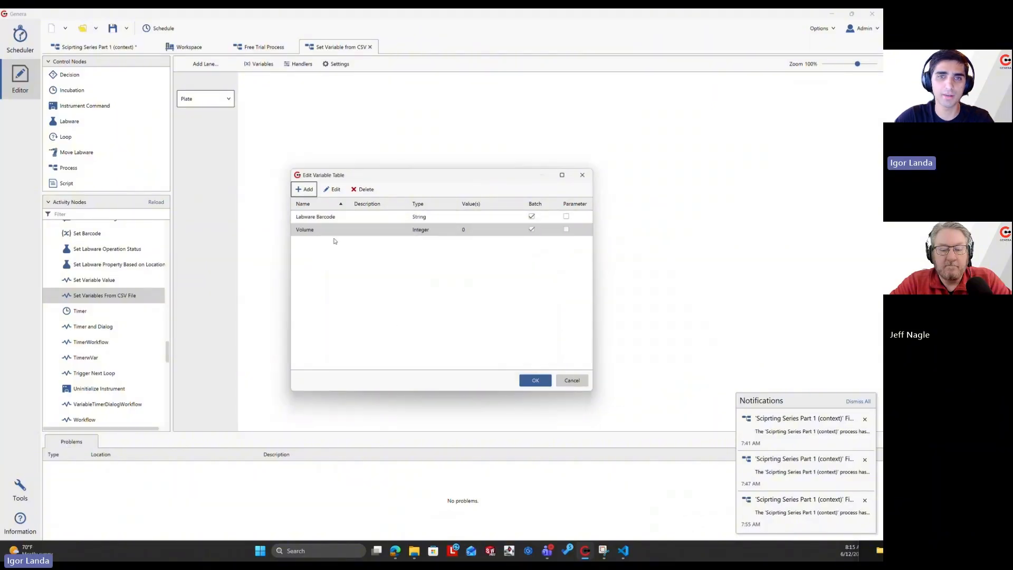
Start another new variable named CSV File with the type File Path.
left_click(304, 189)
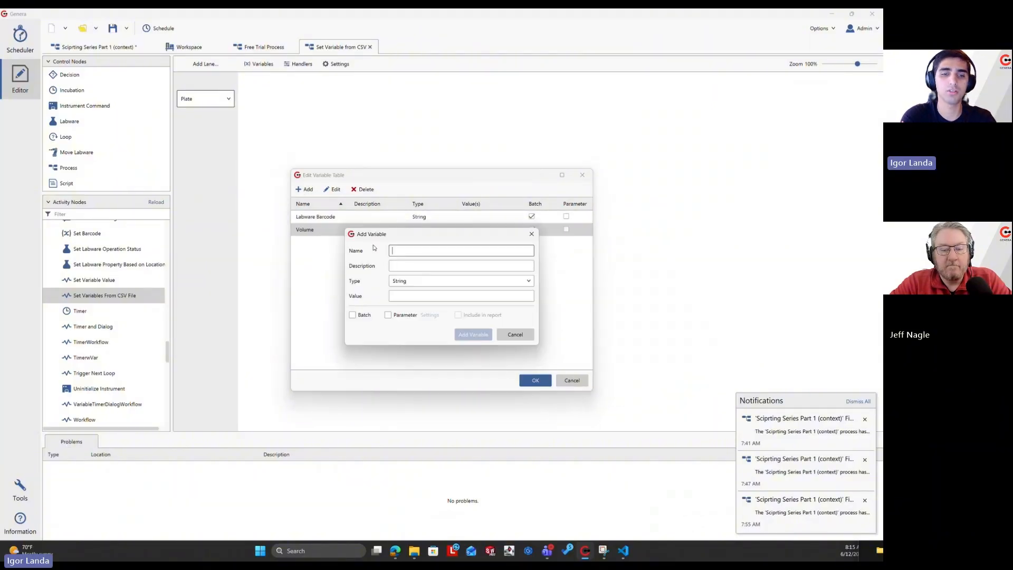
type("CS")
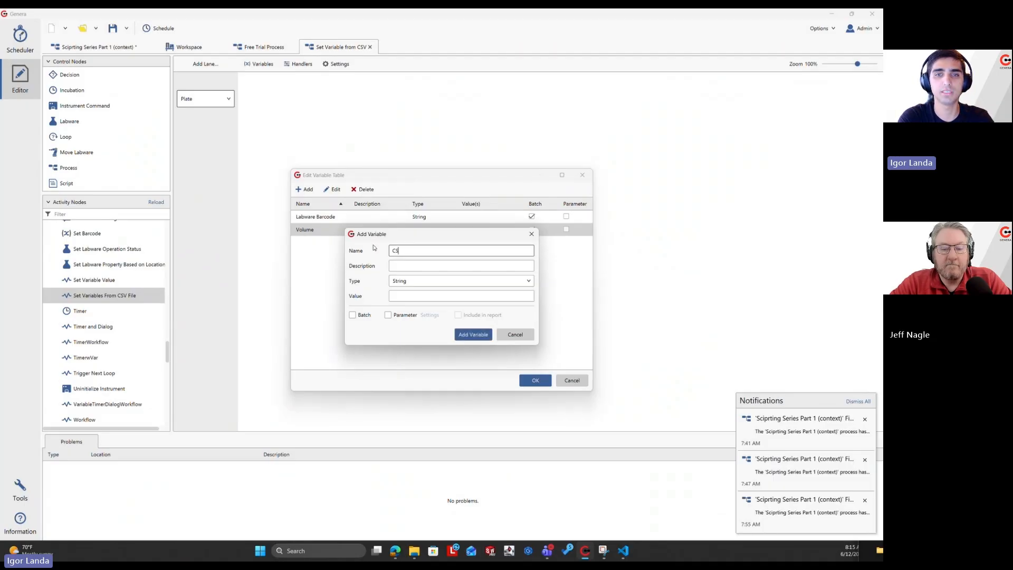
type("V File")
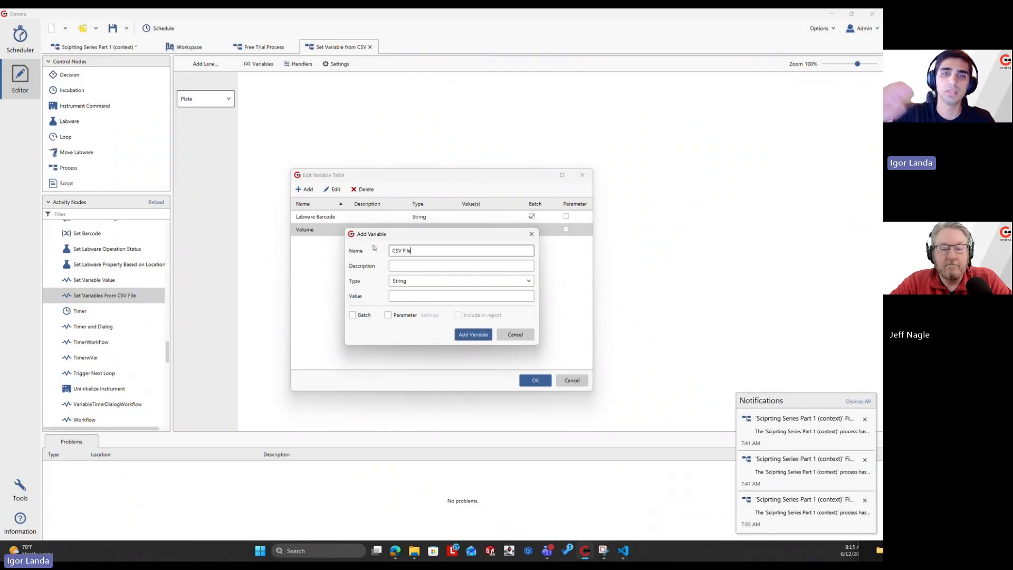
left_click(422, 285)
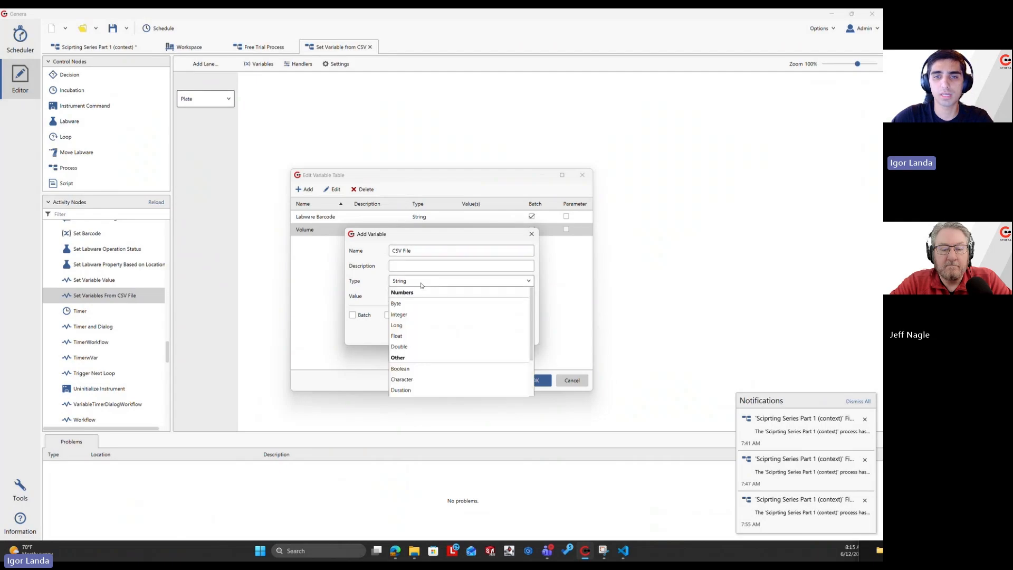
scroll(456, 327, "down", 2)
left_click(432, 350)
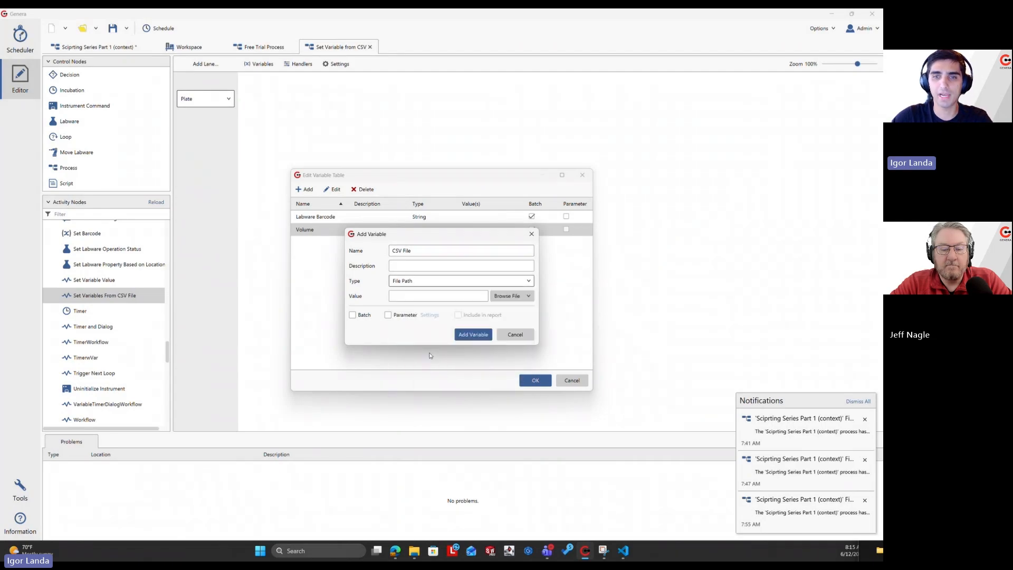
Add the CSV File variable as a parameter pointing to Labware Barcodes ELISA Demo.csv, and save the variable table and the process.
left_click(503, 297)
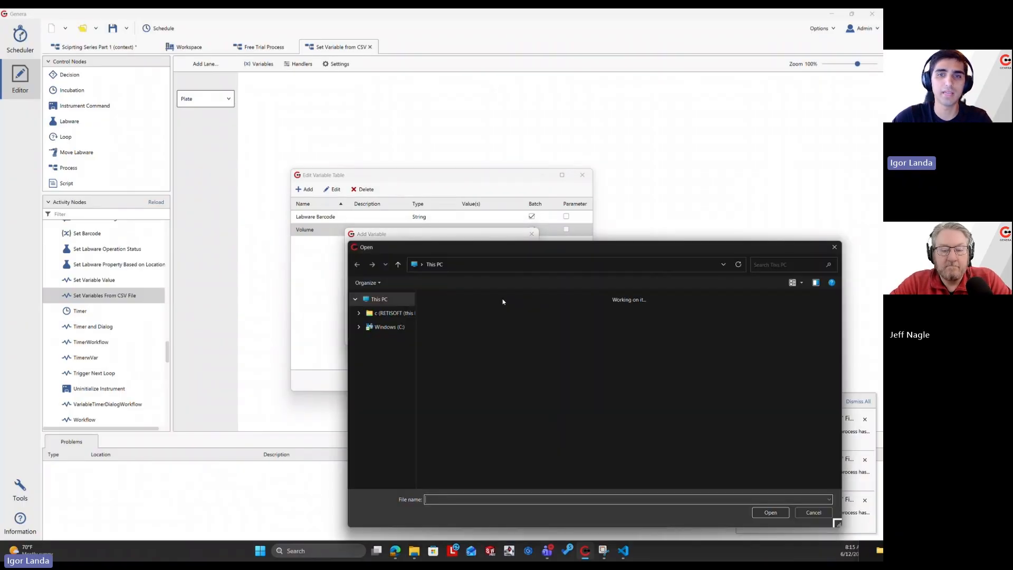
left_click_drag(416, 254, 0, 178)
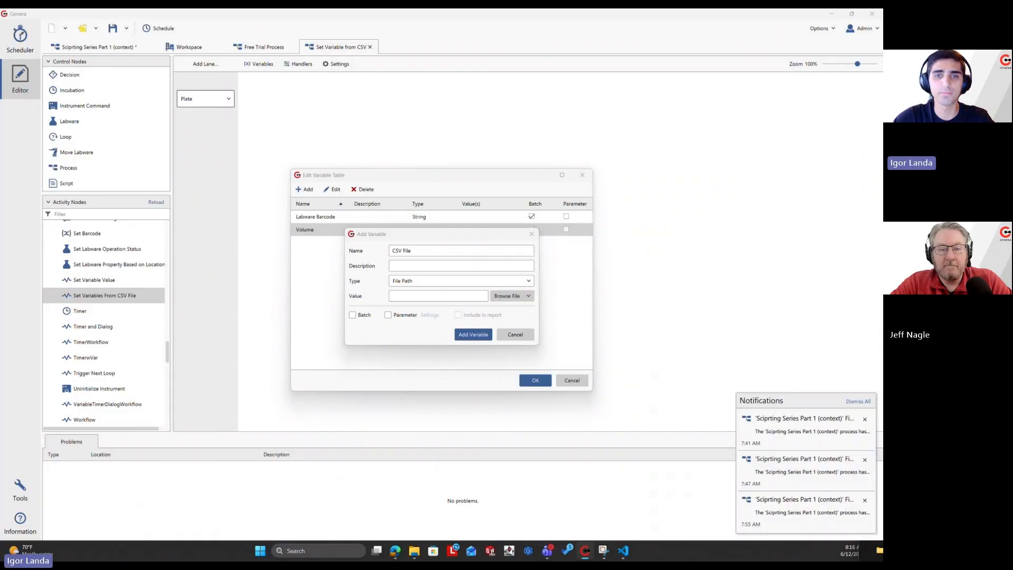
double_click(256, 247)
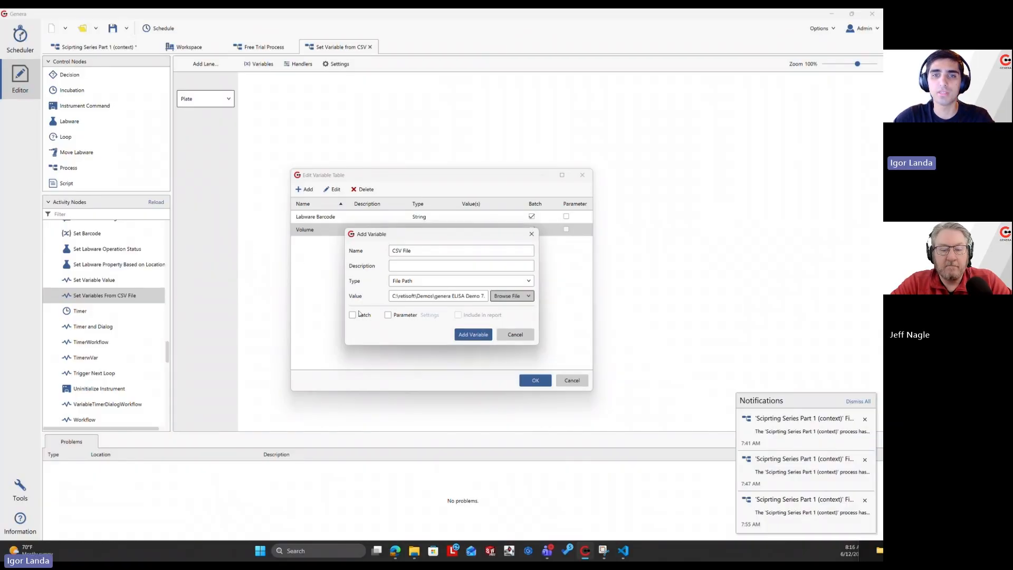
left_click(399, 317)
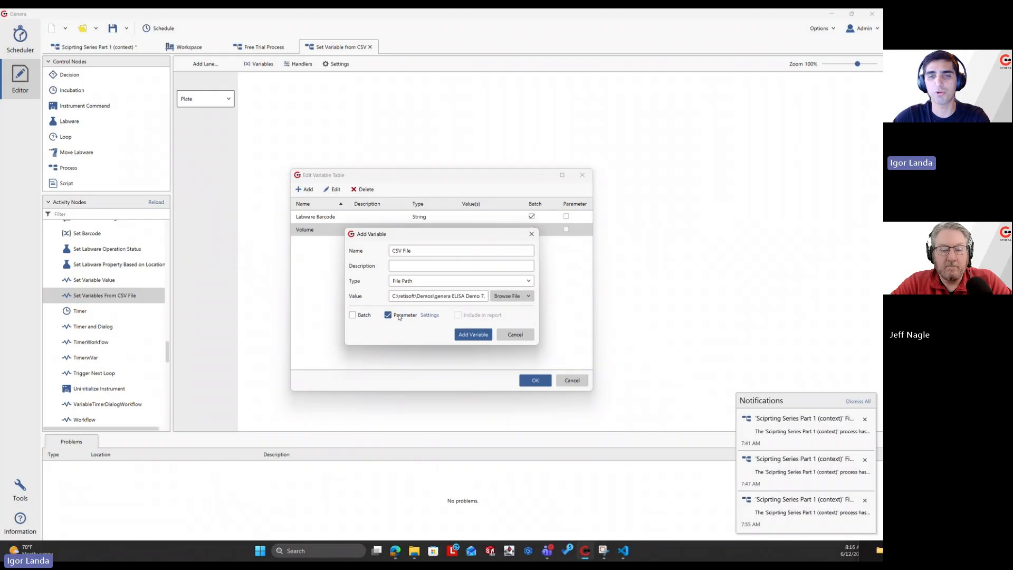
left_click(462, 335)
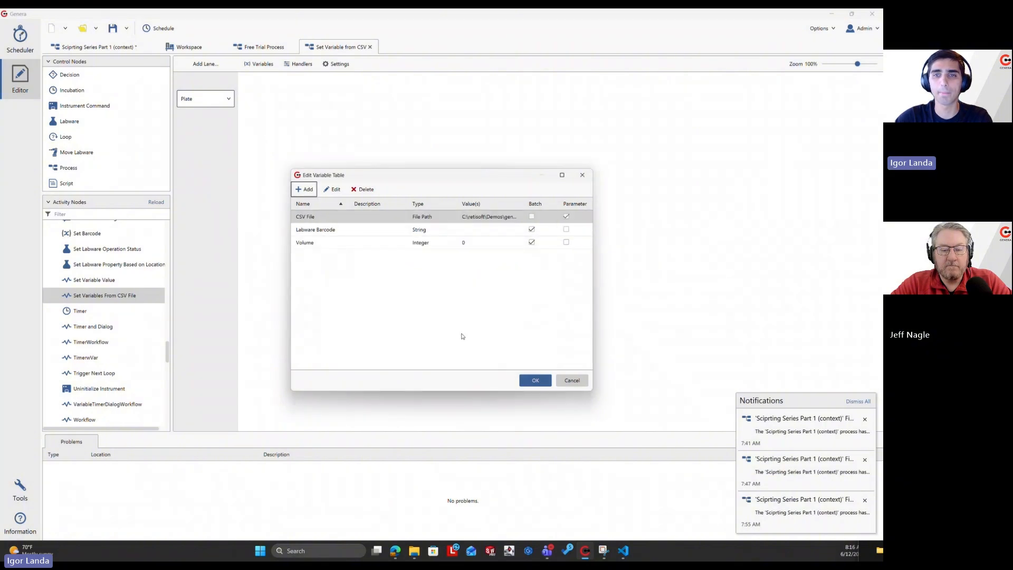
left_click(535, 379)
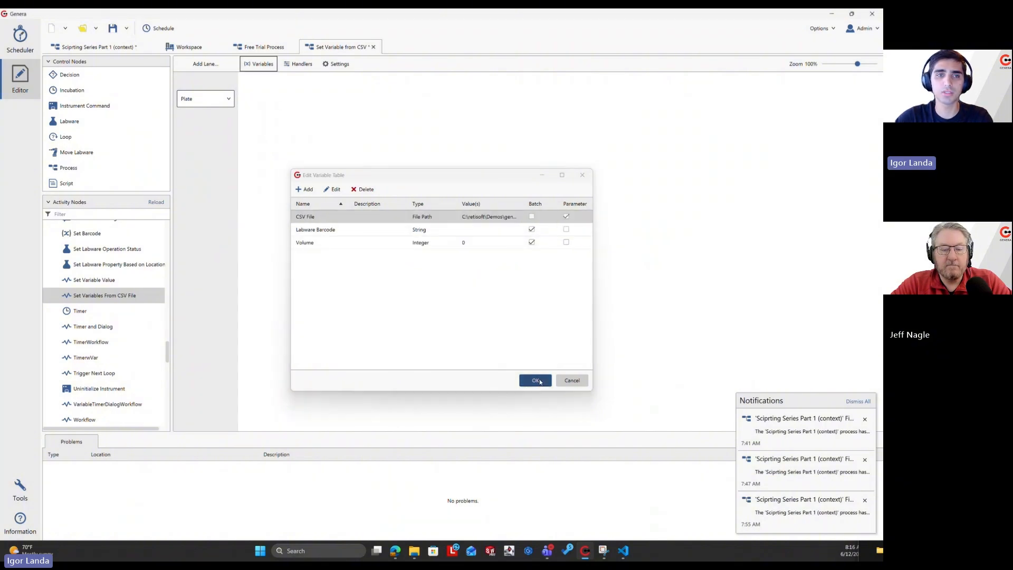
left_click(112, 28)
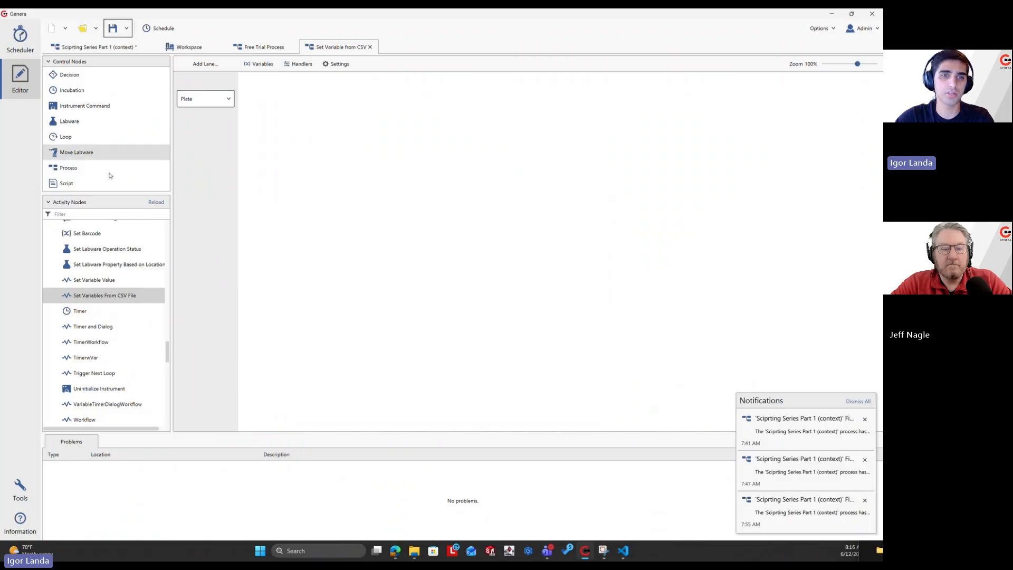
Add a Set Variables From CSV File activity to the Plate lane with its CSV File taken from the CSV File variable, and save the process.
left_click_drag(104, 294, 264, 125)
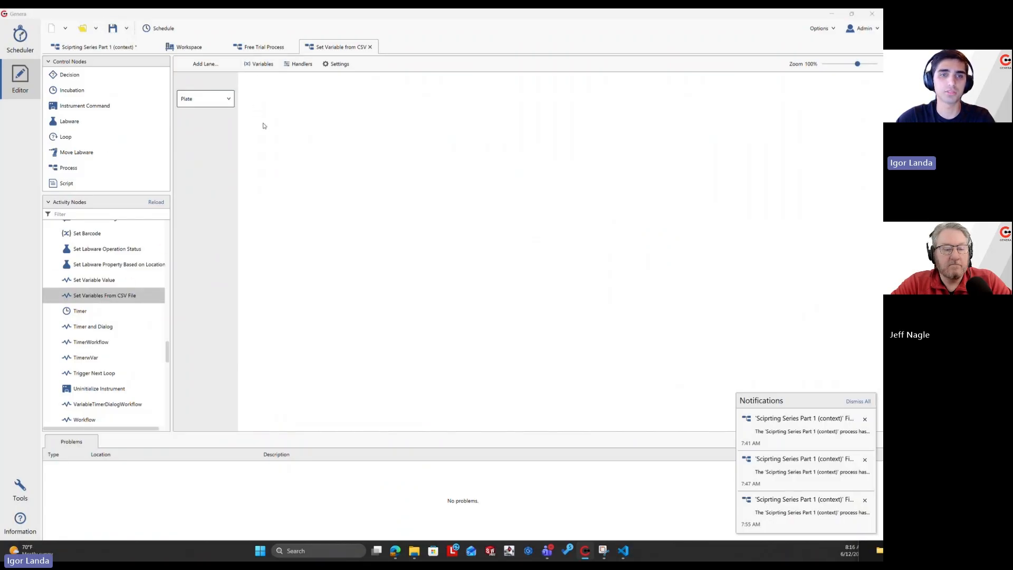
left_click(395, 260)
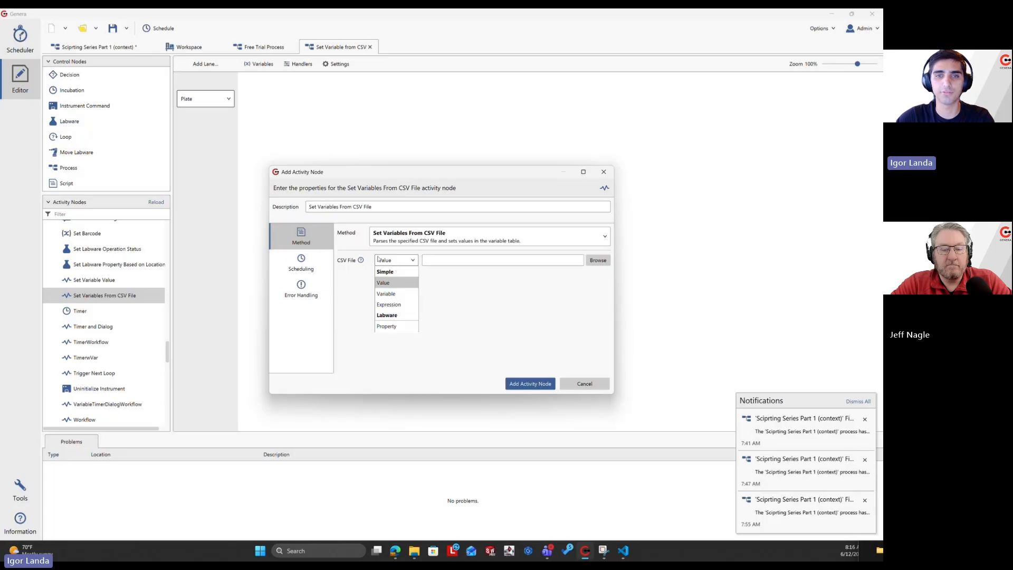
left_click(400, 293)
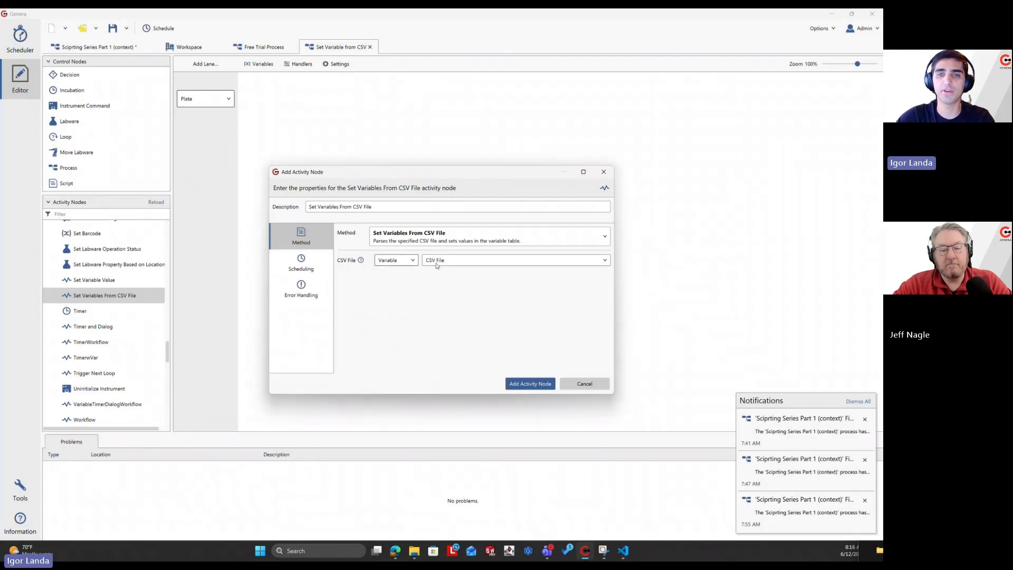
left_click(536, 386)
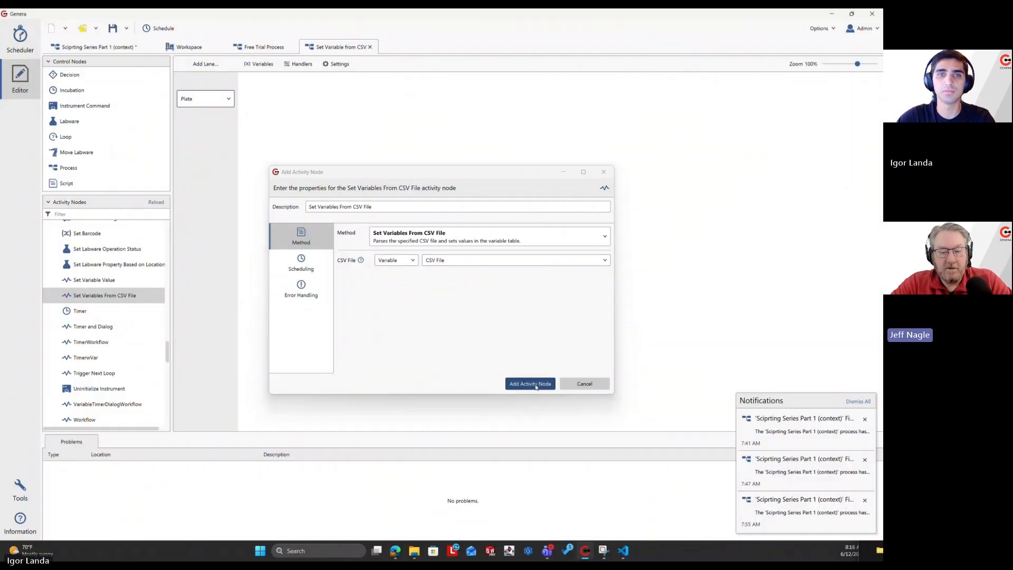
left_click(112, 29)
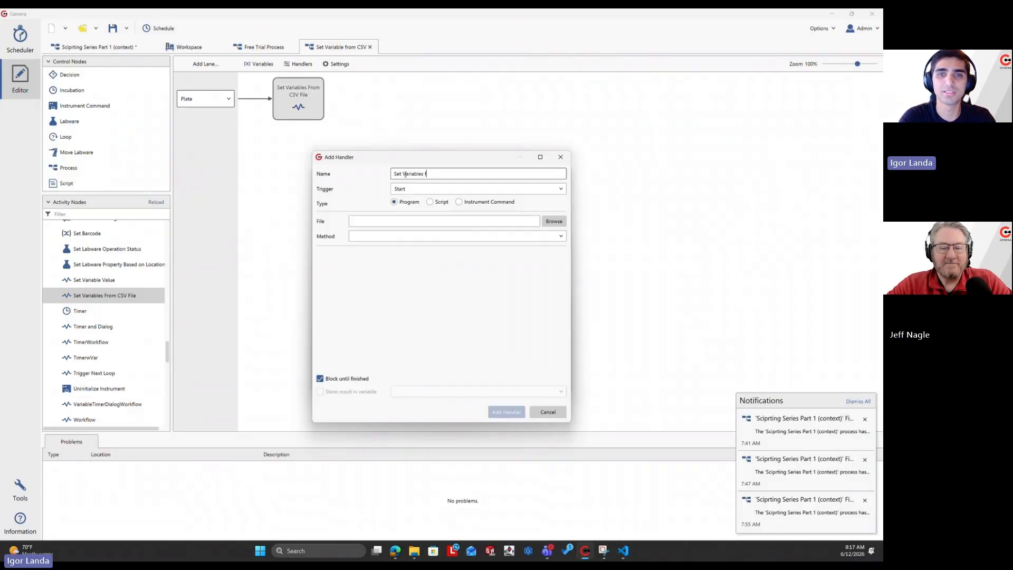
Start a Program handler named Set Variables from CSV with the Start trigger, using the Set Variables From CSV File program in the programs\general folder.
type("rom ")
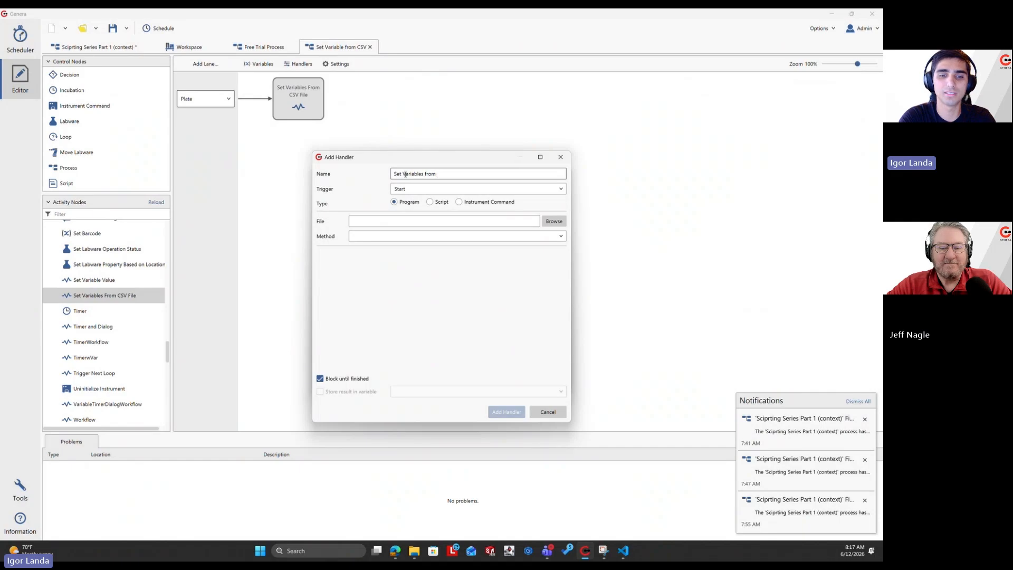
type("CSV")
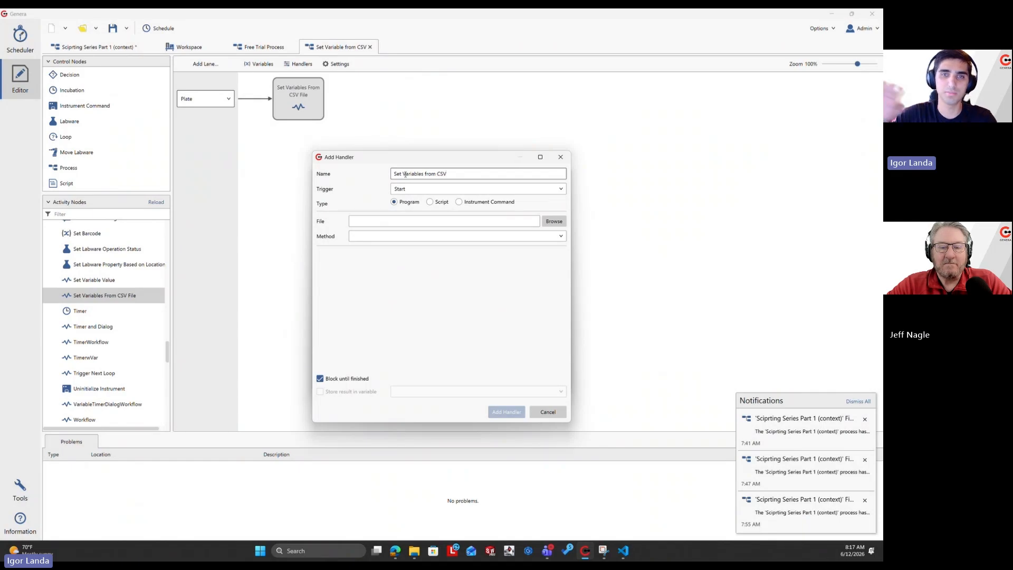
left_click(549, 221)
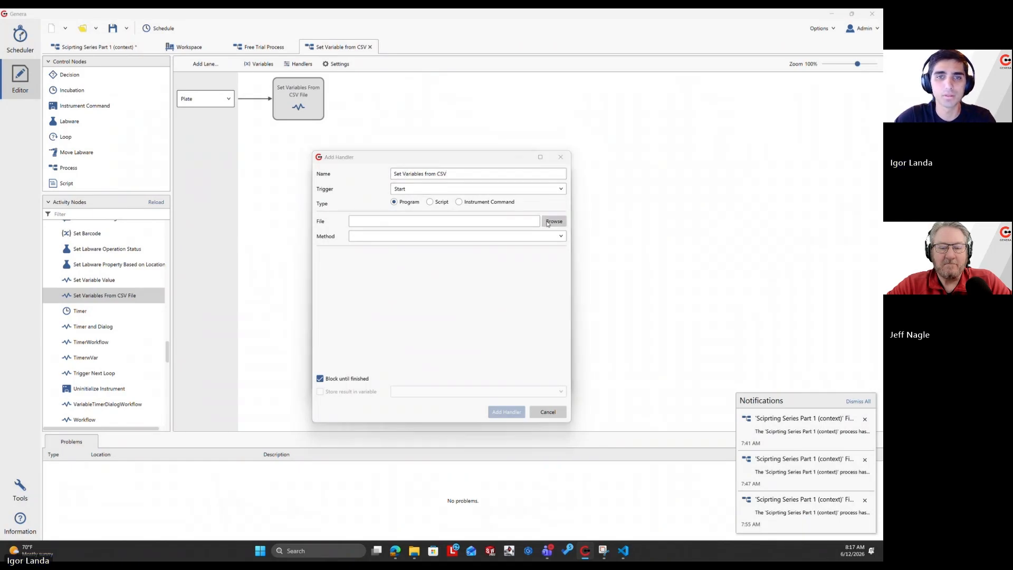
scroll(418, 335, "down", 2)
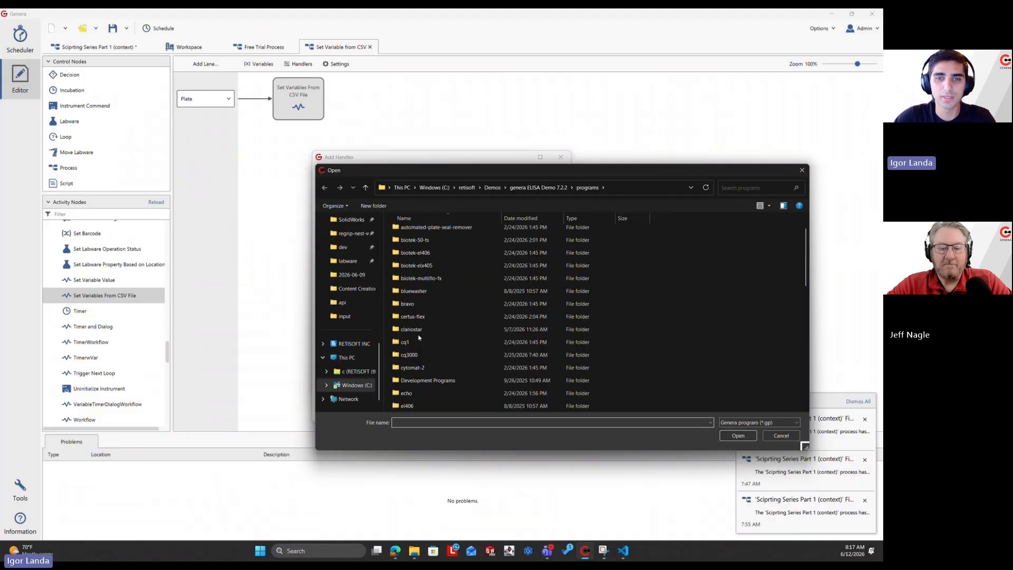
scroll(419, 337, "down", 1)
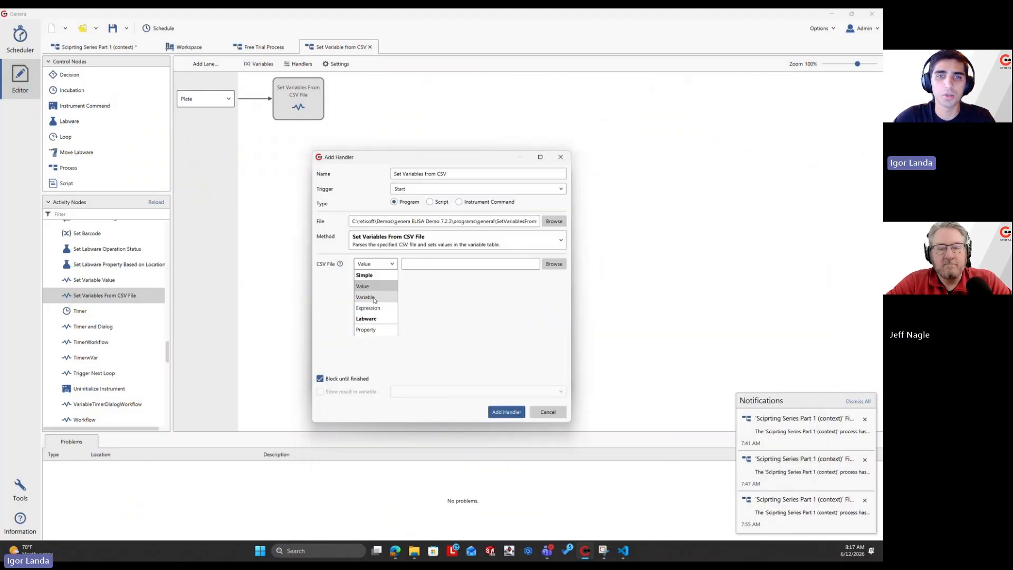
Set the handler's CSV File input to the CSV File variable, add the handler, and accept the handler list.
left_click(373, 297)
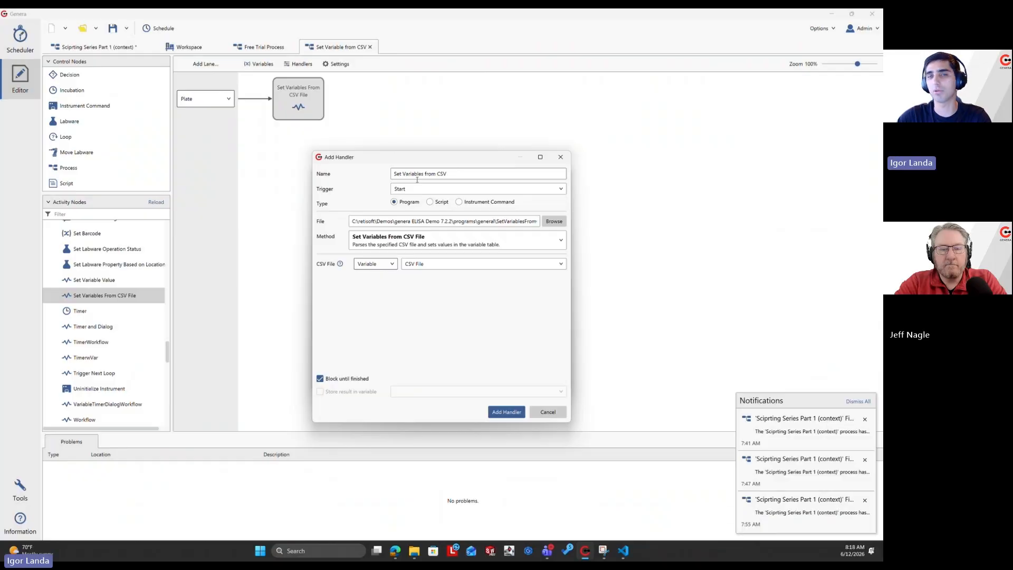
left_click(502, 412)
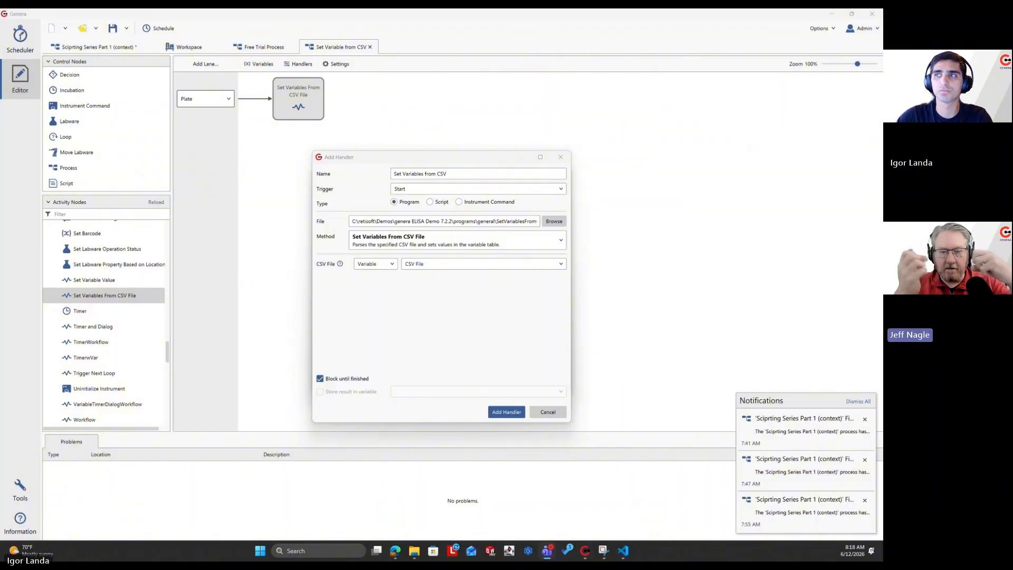
left_click(507, 413)
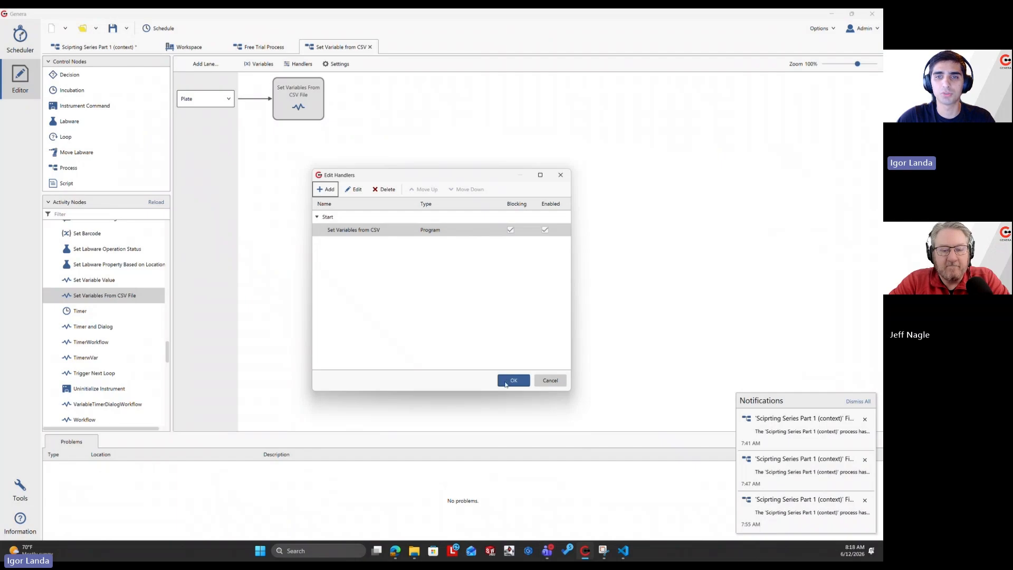
left_click(505, 381)
Delete the Set Variables From CSV File activity from the Plate lane and save the process.
right_click(302, 106)
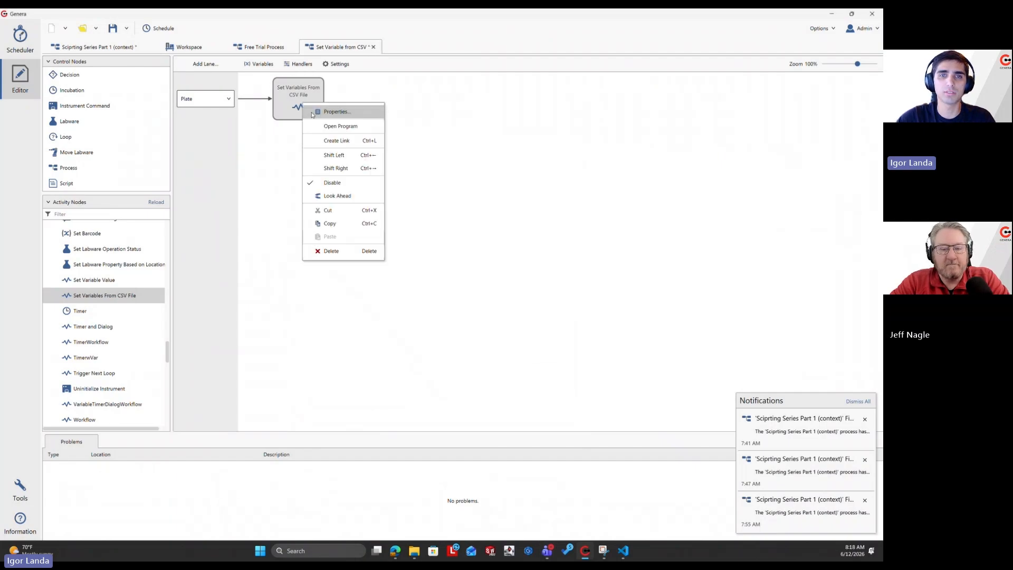
left_click(347, 250)
left_click(466, 302)
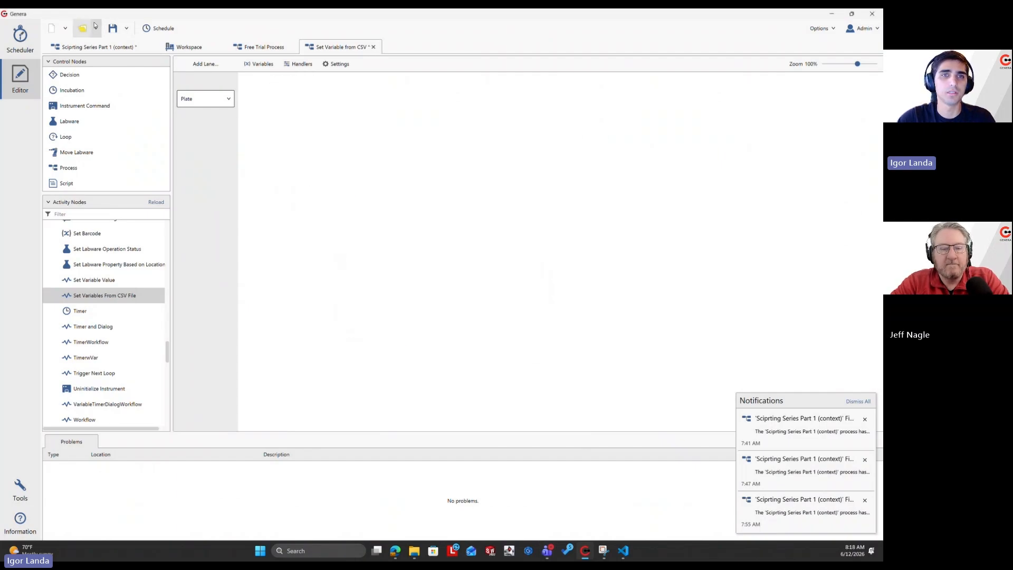
left_click(112, 27)
Start scheduling the Set Variable from CSV process with a batch count of 8 and continue to the process setup.
left_click(158, 29)
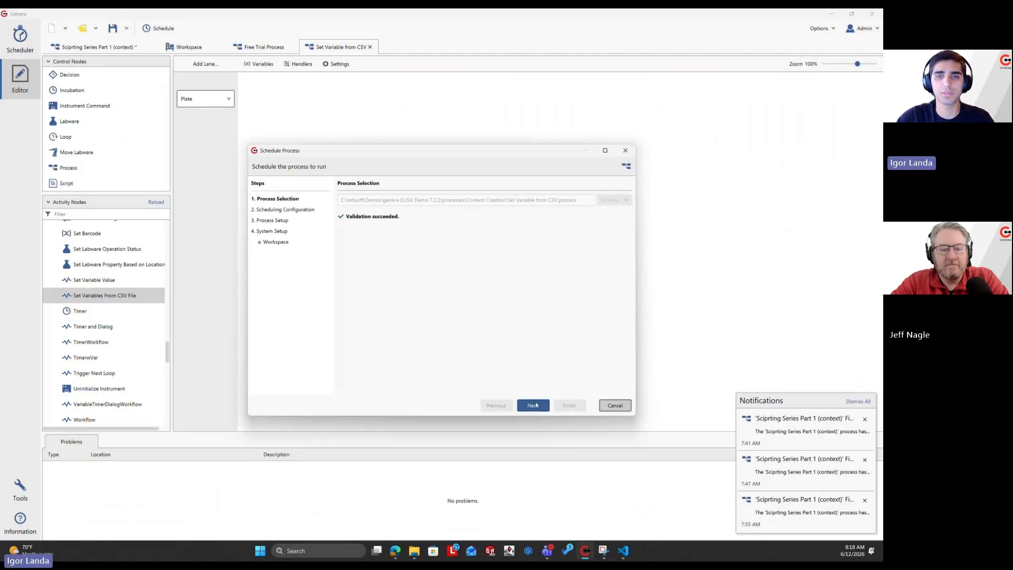
left_click(532, 405)
type("8")
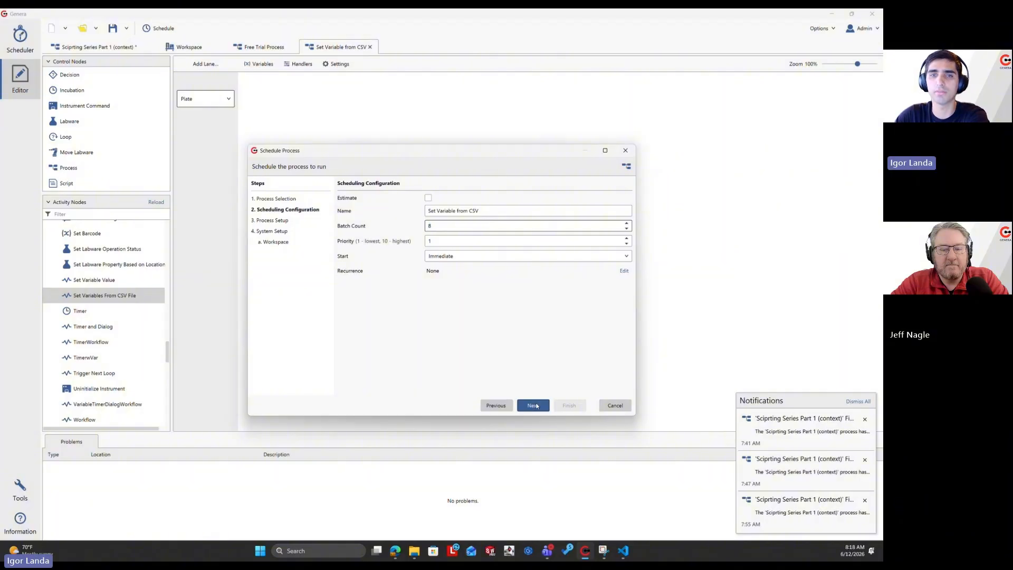
left_click(533, 405)
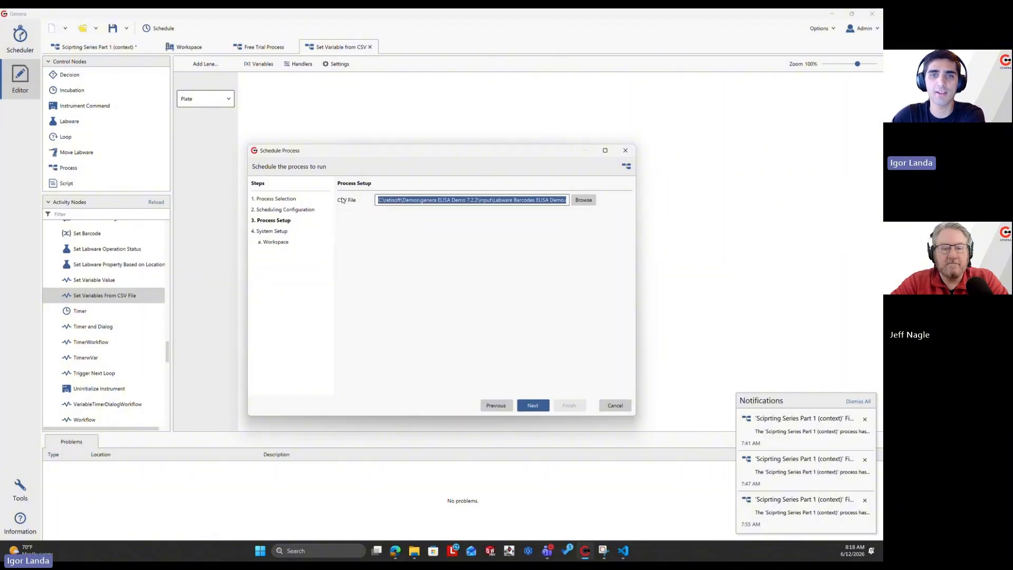
Check the CSV File path, keep Labware Barcodes ELISA Demo.csv as the input, and finish scheduling the process.
left_click(410, 200)
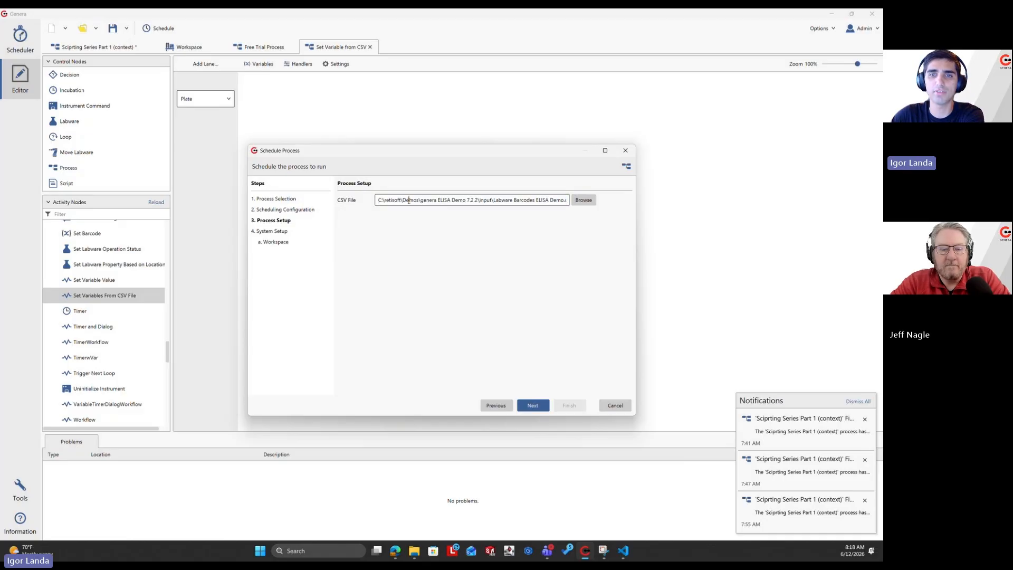
left_click_drag(450, 201, 475, 206)
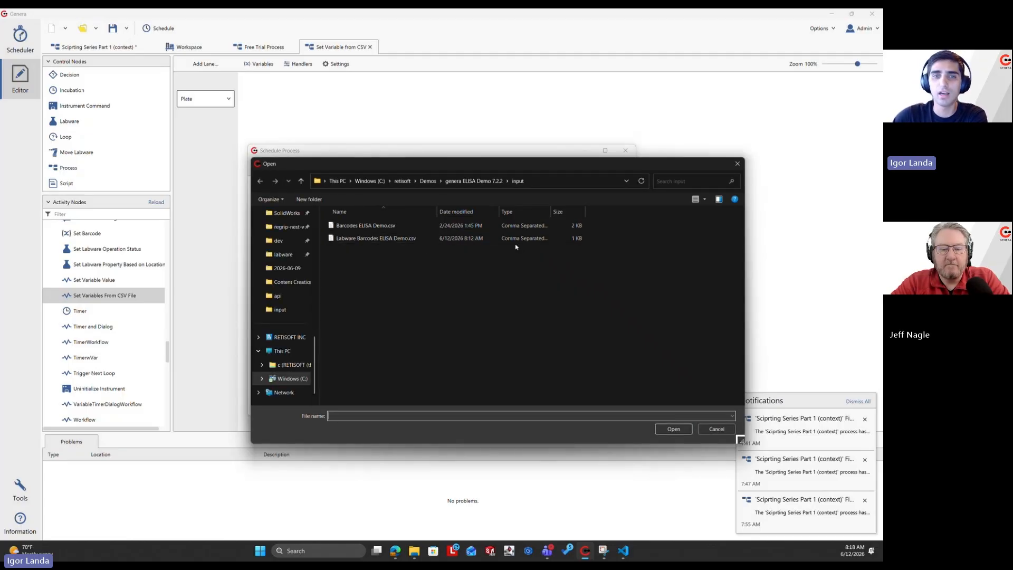
left_click(715, 429)
left_click(537, 400)
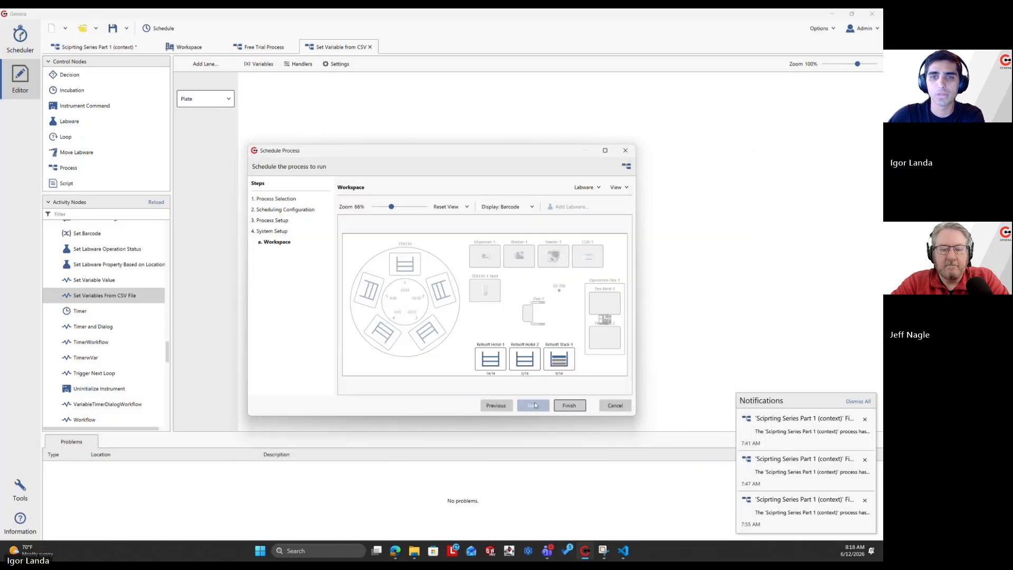
left_click(567, 406)
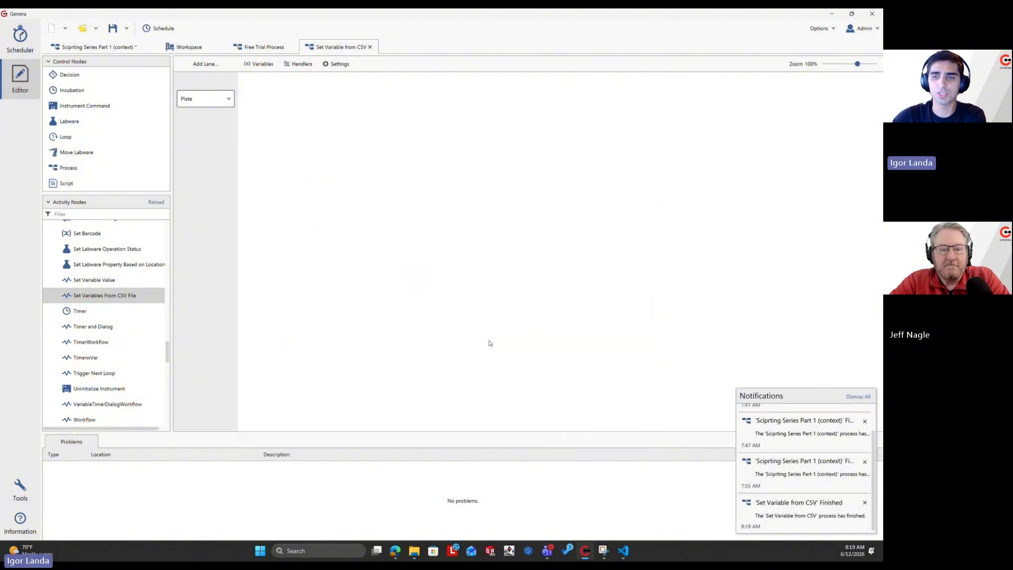
Examine the finished run's Labware Barcode values per batch in the scheduler and compare them with the CSV file in Visual Studio Code.
left_click(30, 47)
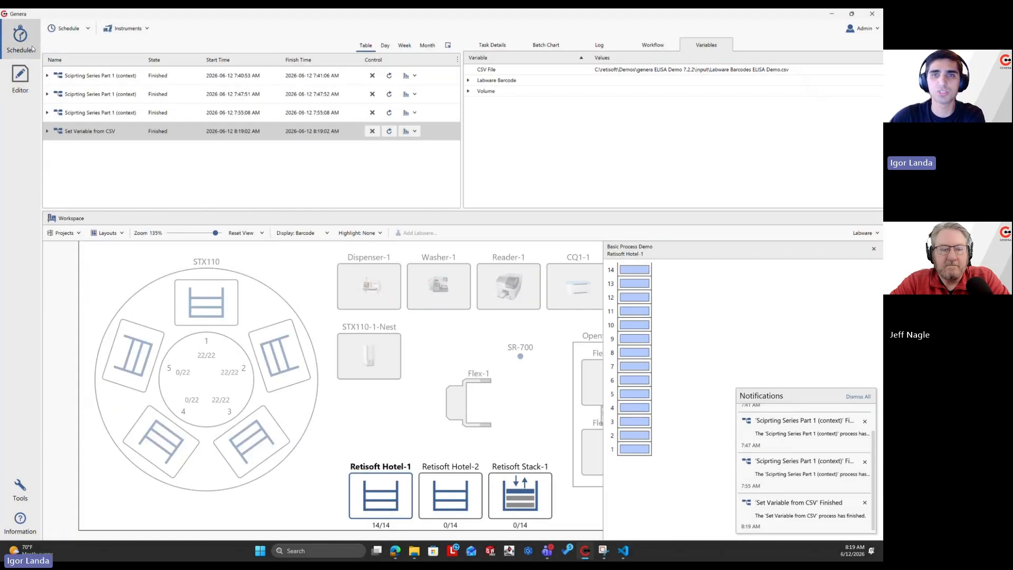
mouse_move(108, 128)
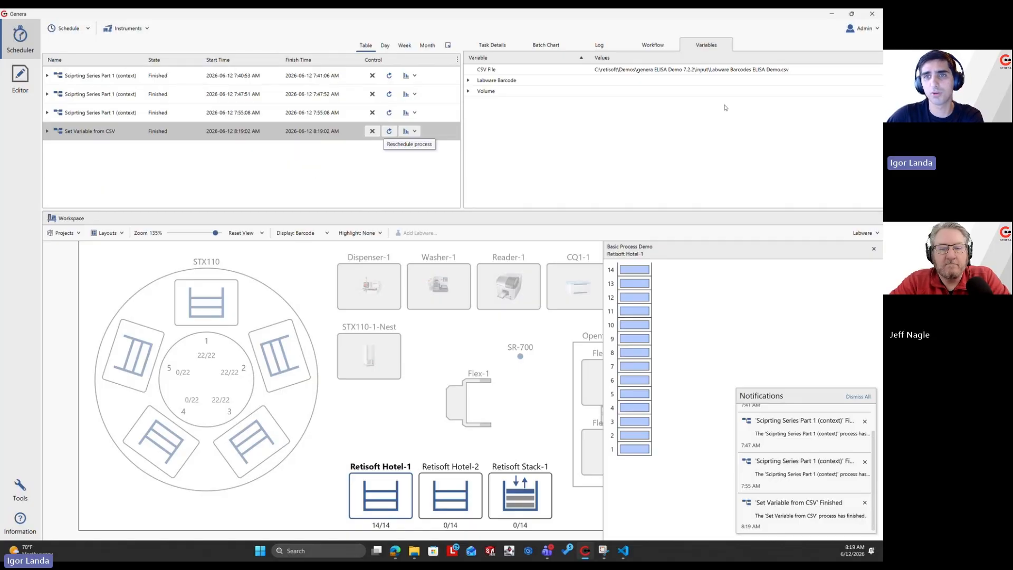
left_click(468, 81)
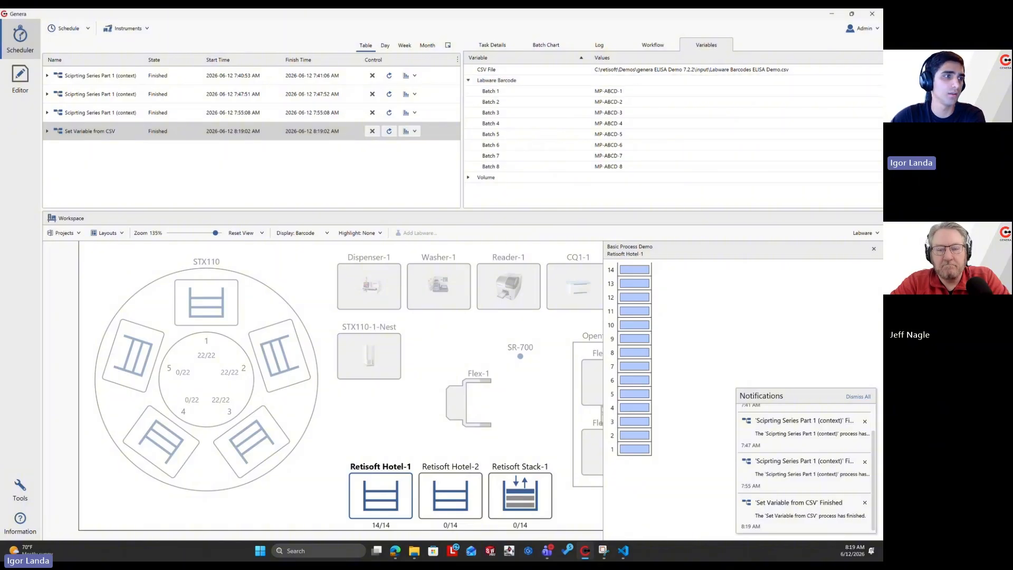
left_click_drag(0, 100, 253, 218)
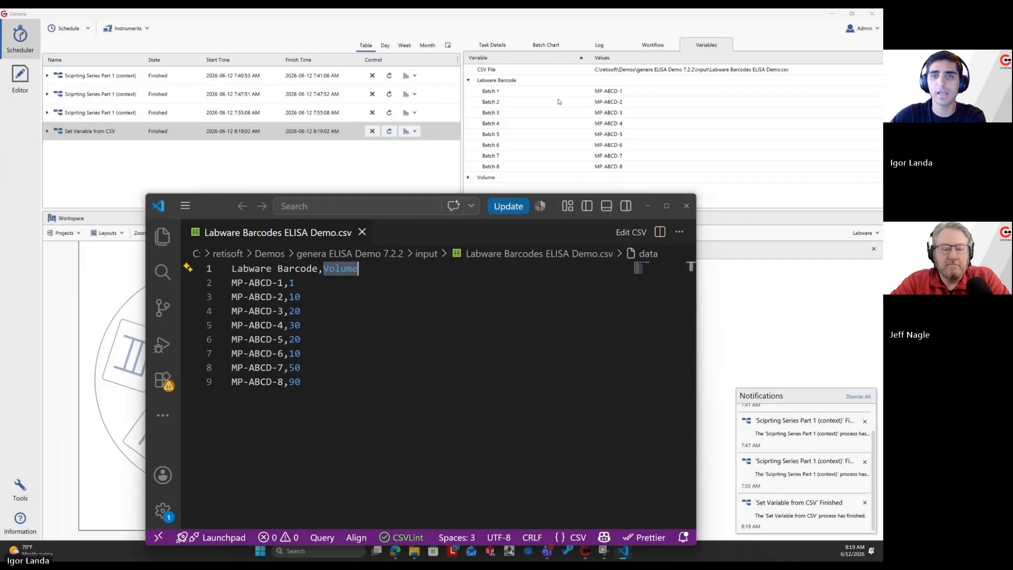
Examine the run's Volume values for every batch and compare them with the Volume column of the CSV file in Visual Studio Code.
left_click(469, 178)
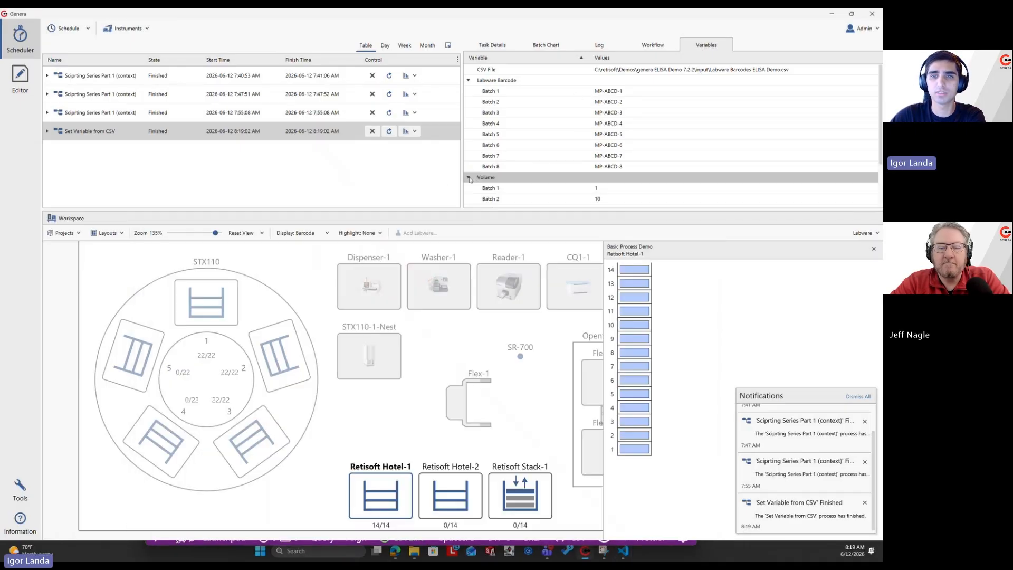
scroll(543, 185, "down", 2)
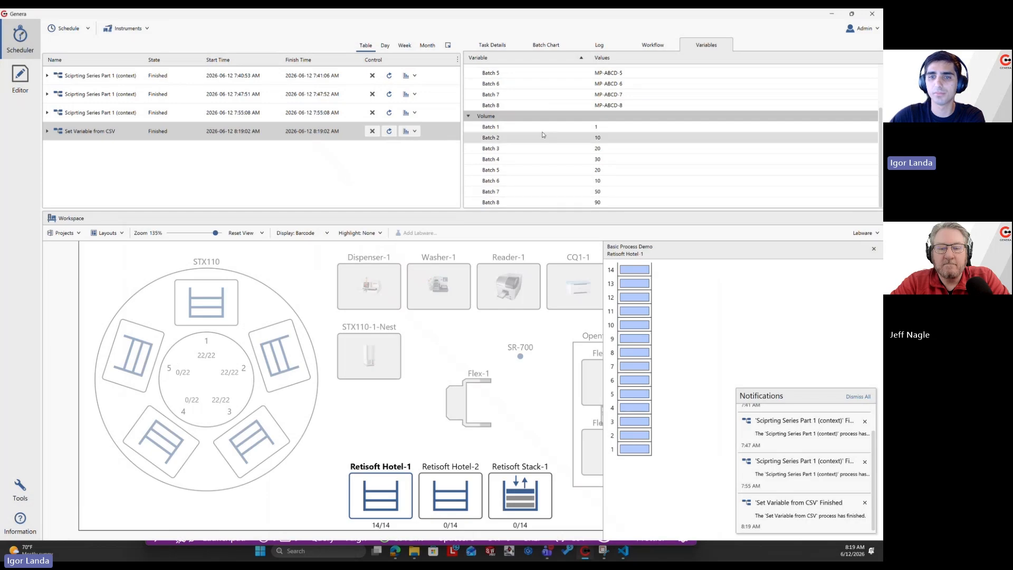
left_click(623, 550)
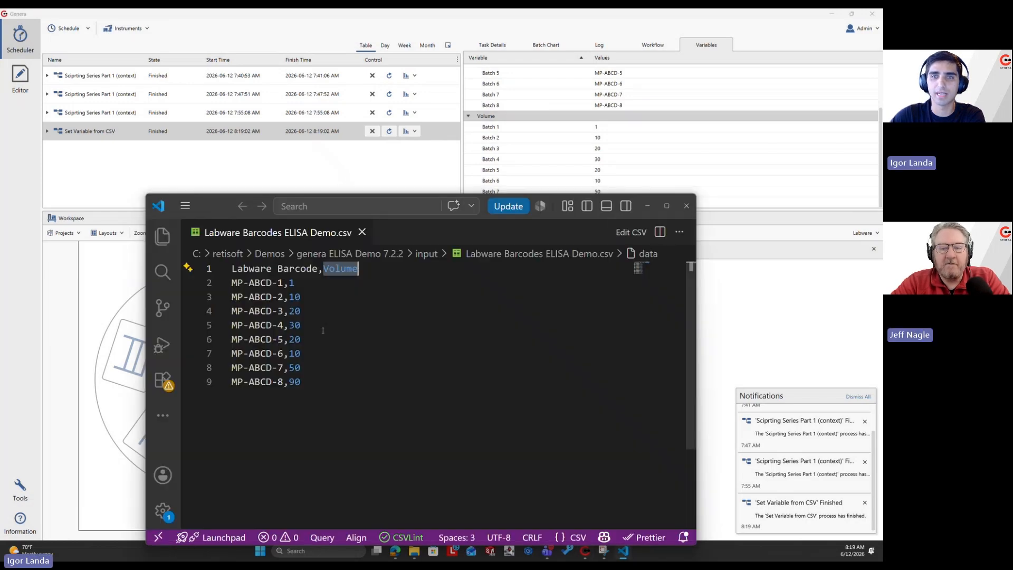
left_click_drag(223, 207, 130, 231)
double_click(211, 405)
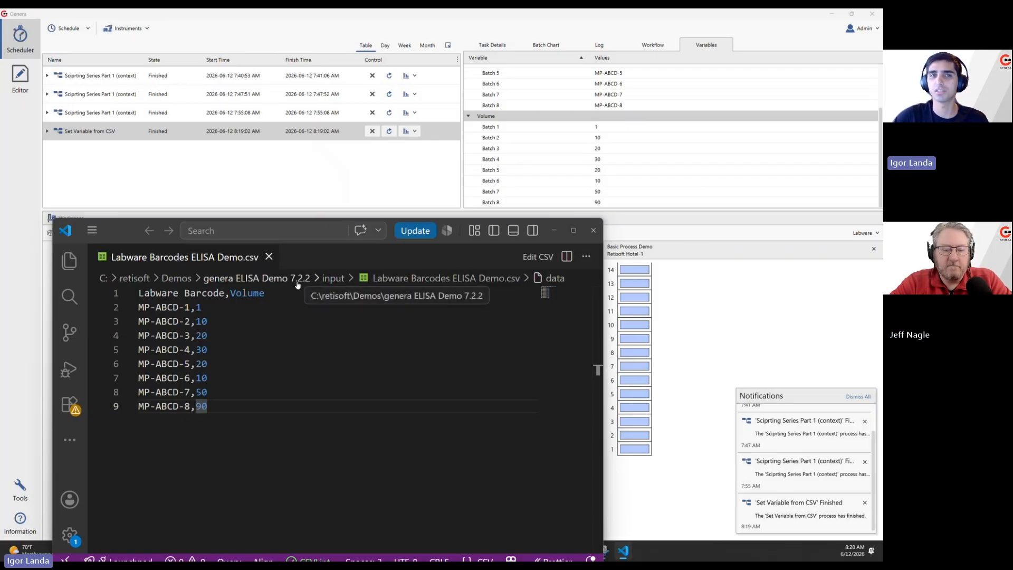
left_click(256, 163)
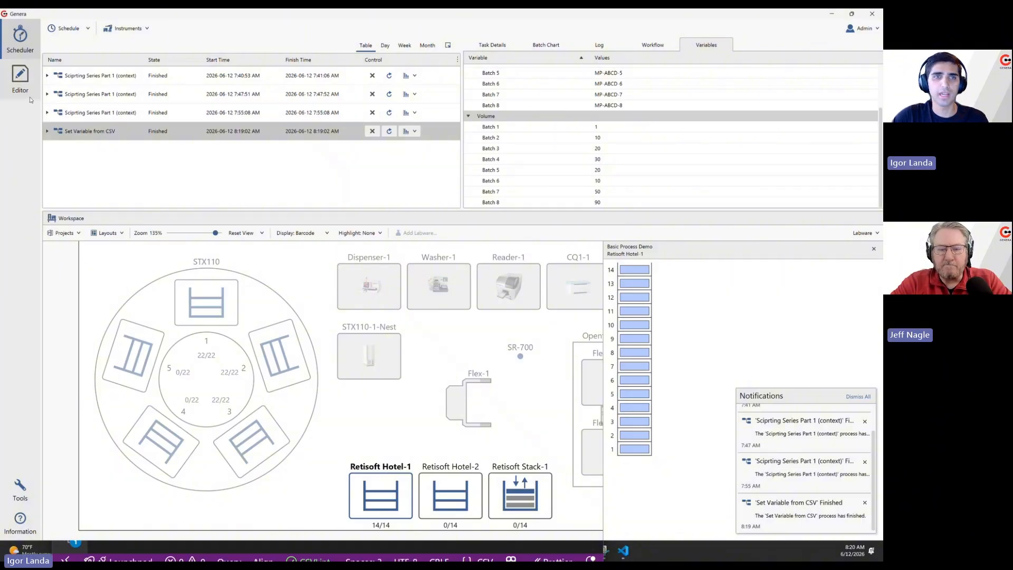
mouse_move(123, 130)
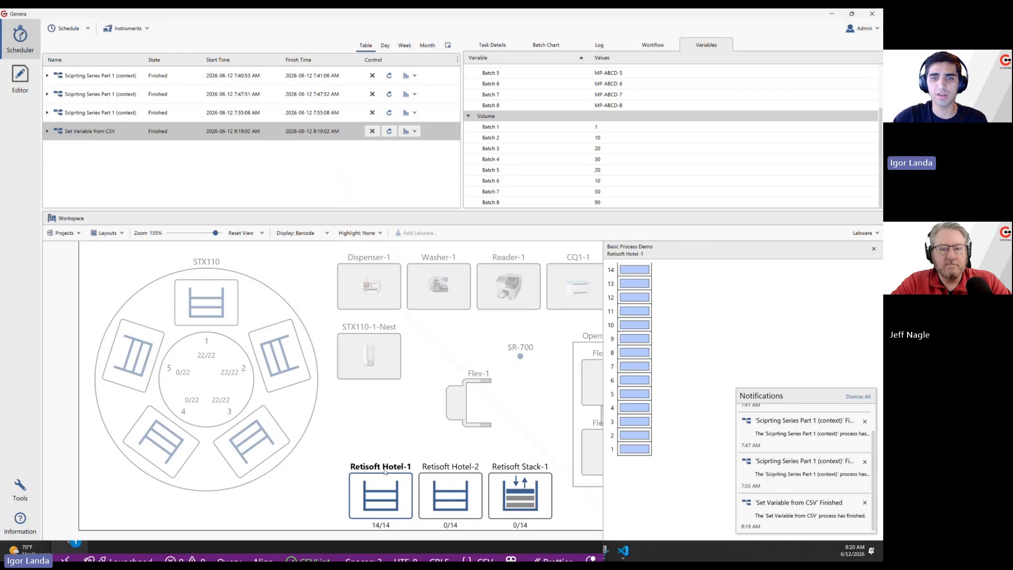
left_click(298, 232)
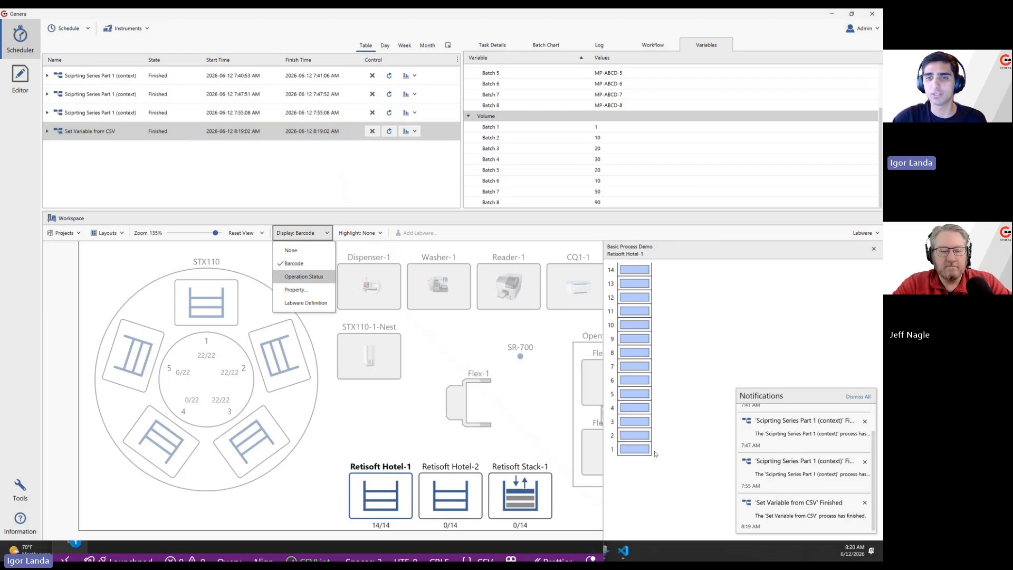
left_click(565, 456)
left_click(391, 497)
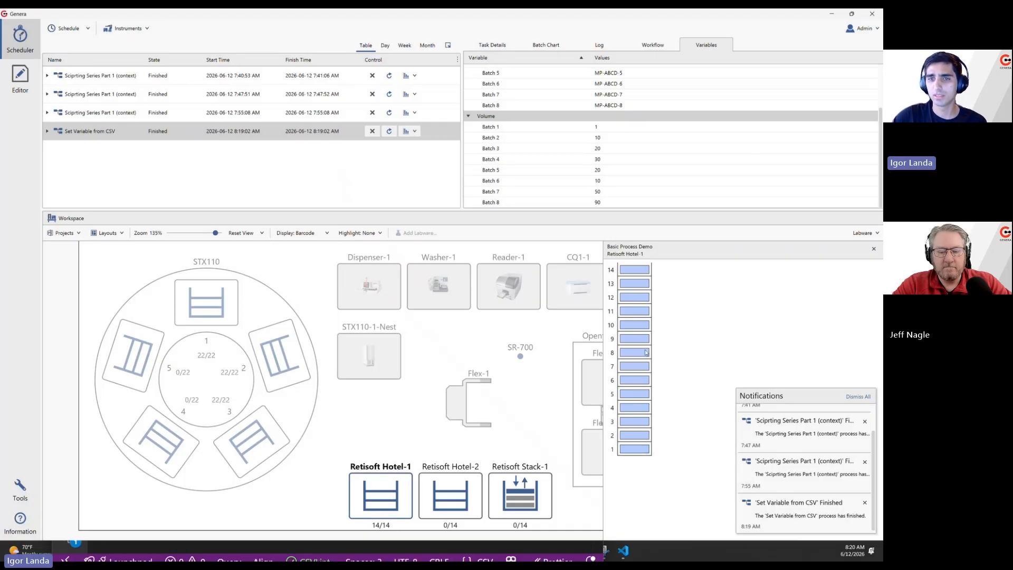
Add a Set Barcode activity node to the Plate lane with its barcode taken from the Labware Barcode variable, and save the process.
left_click(10, 73)
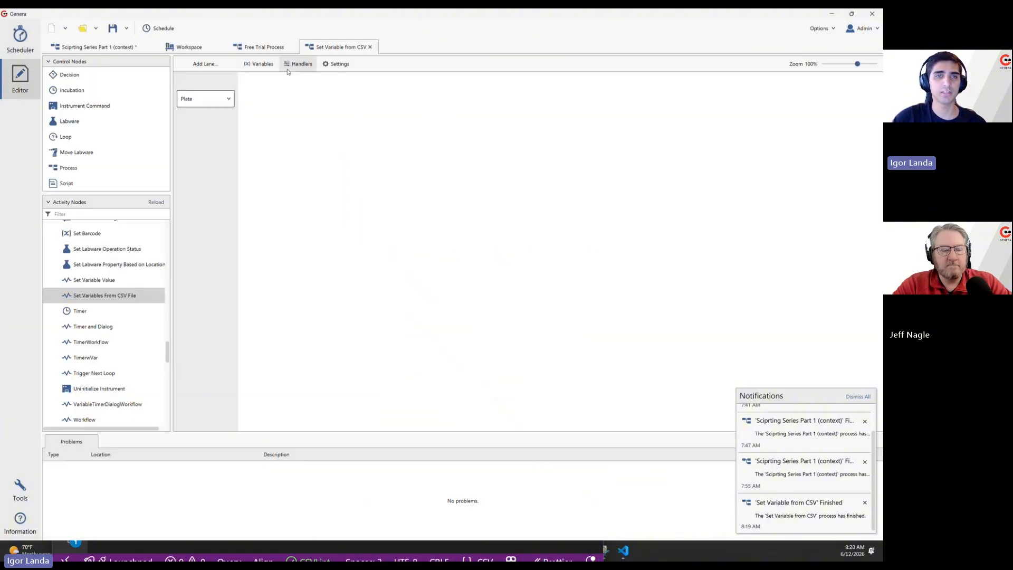
scroll(88, 334, "down", 3)
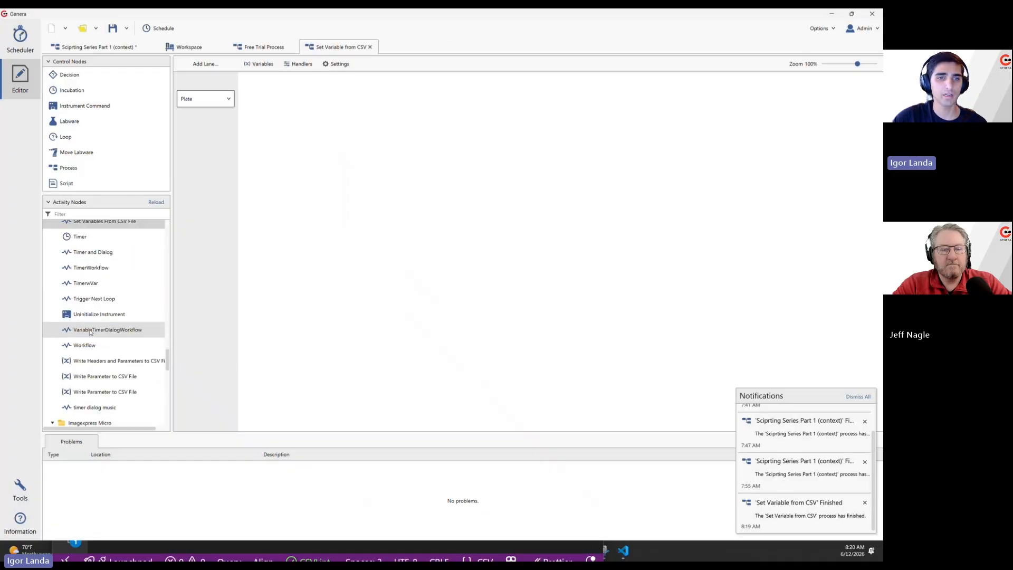
scroll(94, 296, "up", 5)
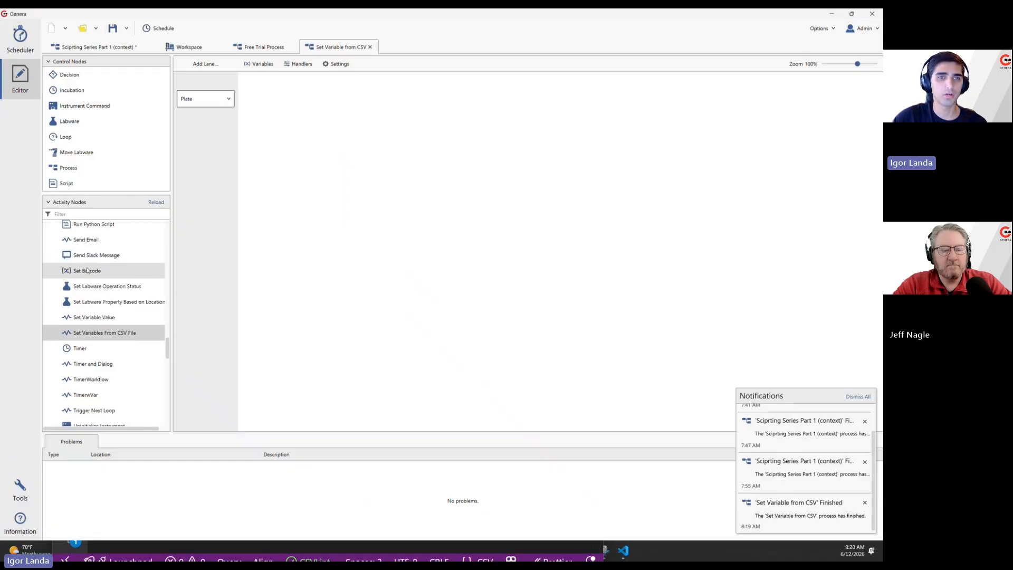
left_click_drag(91, 268, 262, 133)
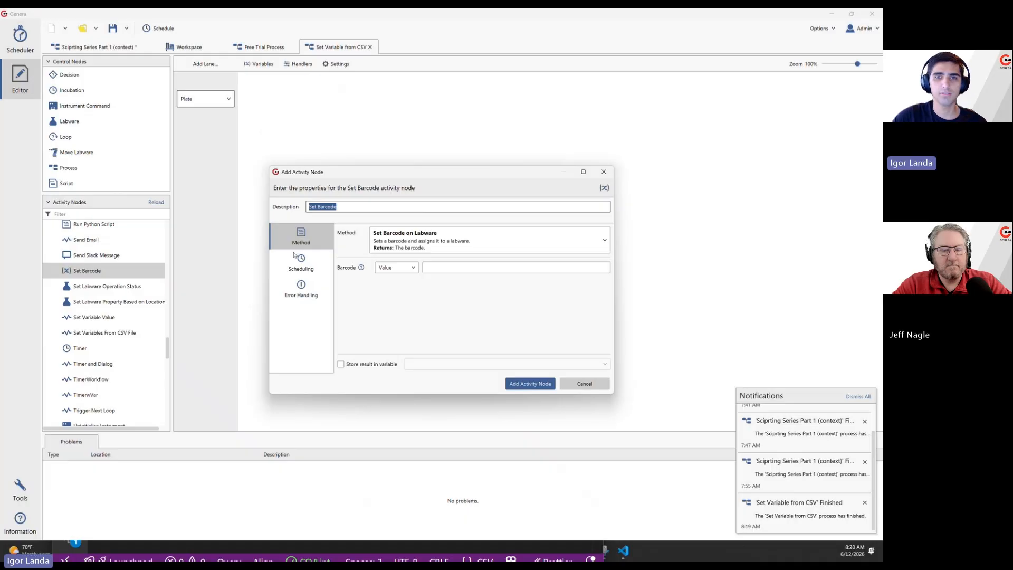
left_click(394, 268)
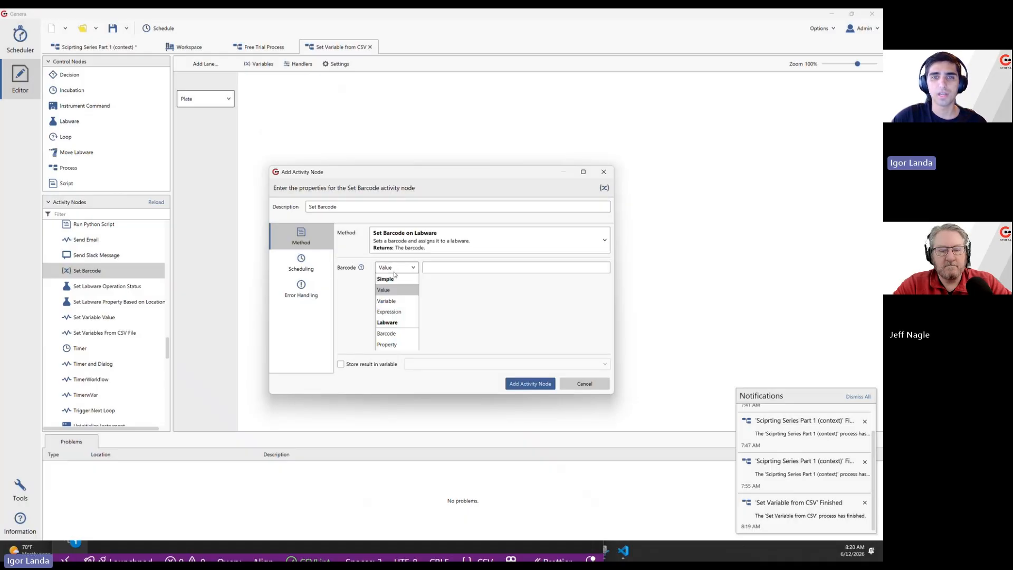
left_click(397, 301)
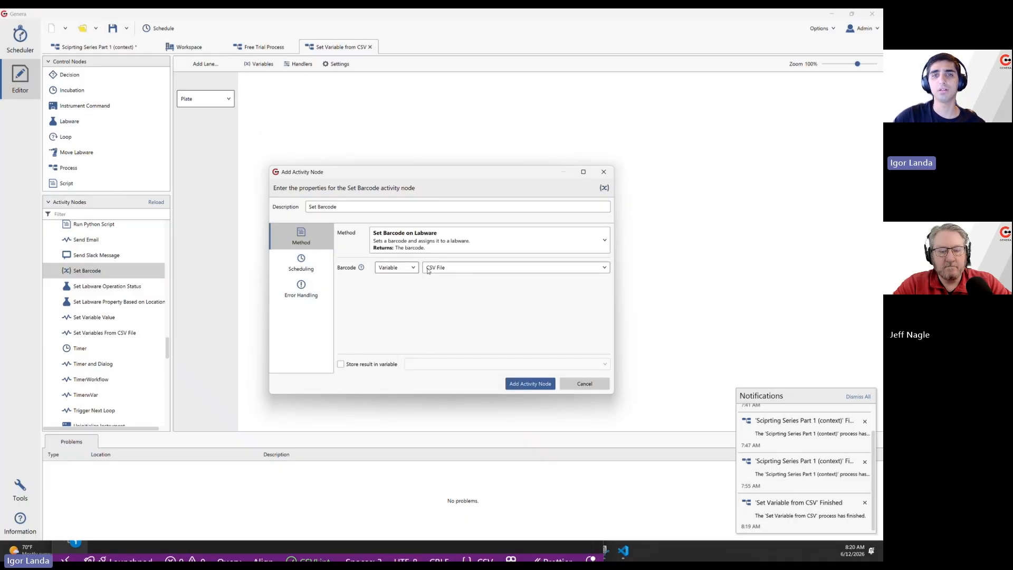
left_click(431, 269)
left_click(447, 292)
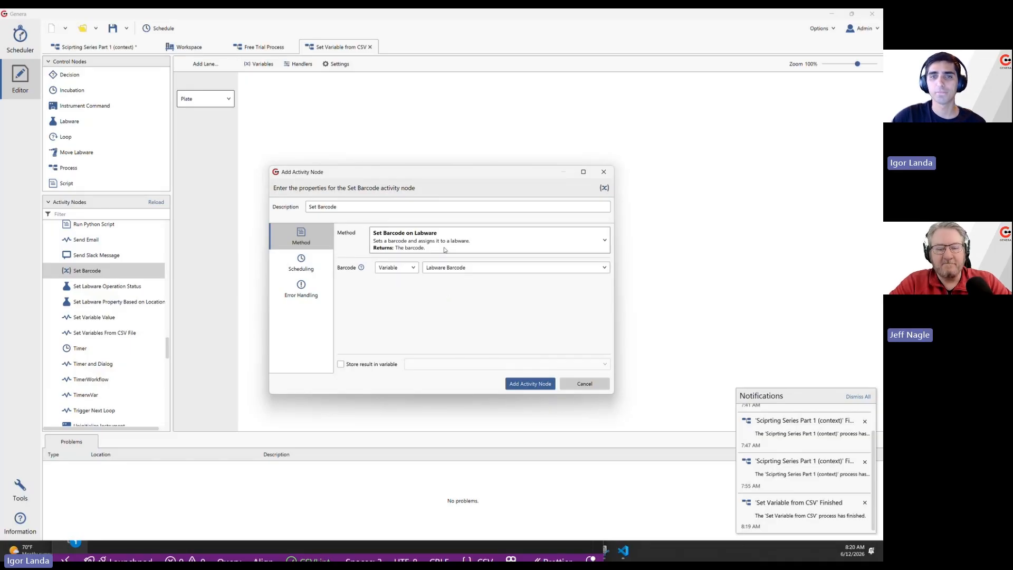
left_click(524, 384)
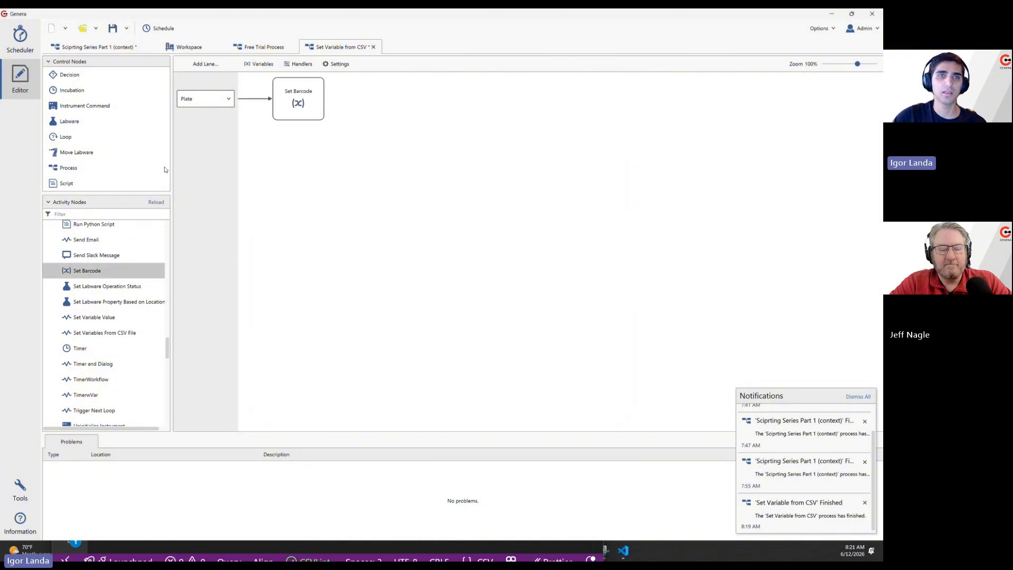
left_click(112, 28)
Insert a labware node before Set Barcode with Retisoft Hotel-1 as its location and Microplate-96 as its labware definition.
left_click_drag(69, 121, 234, 137)
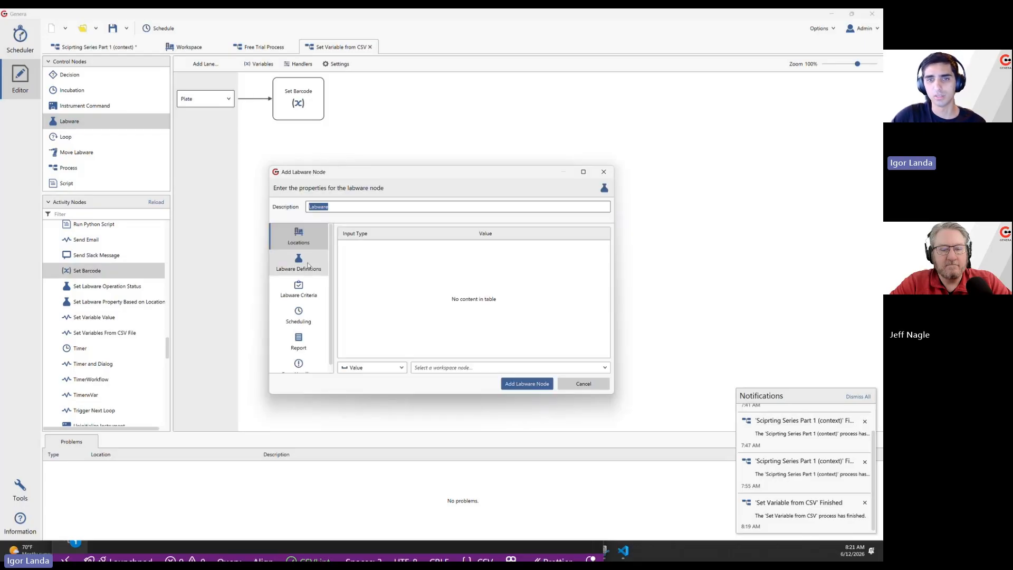
left_click(433, 368)
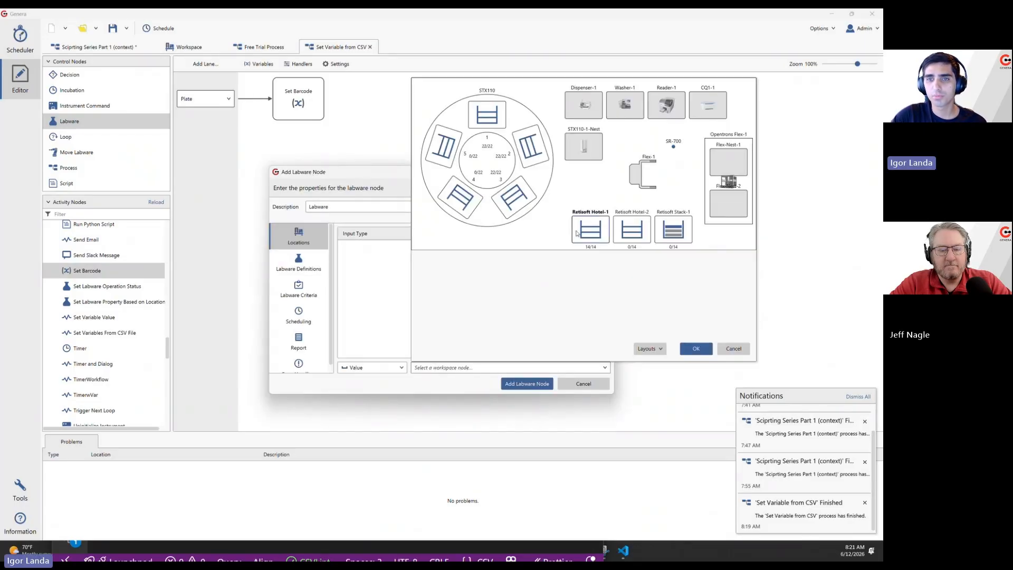
left_click(696, 349)
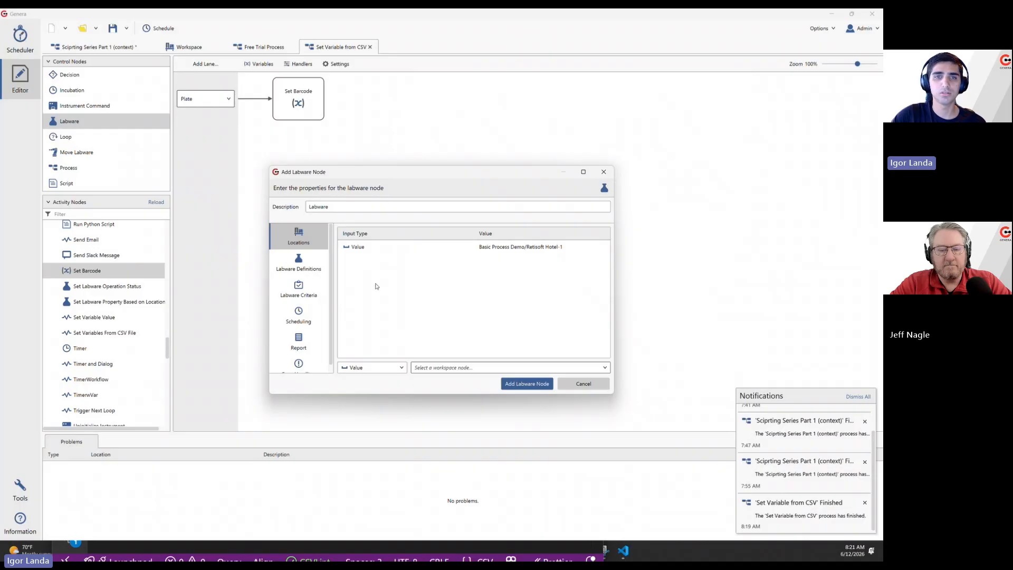
left_click(311, 260)
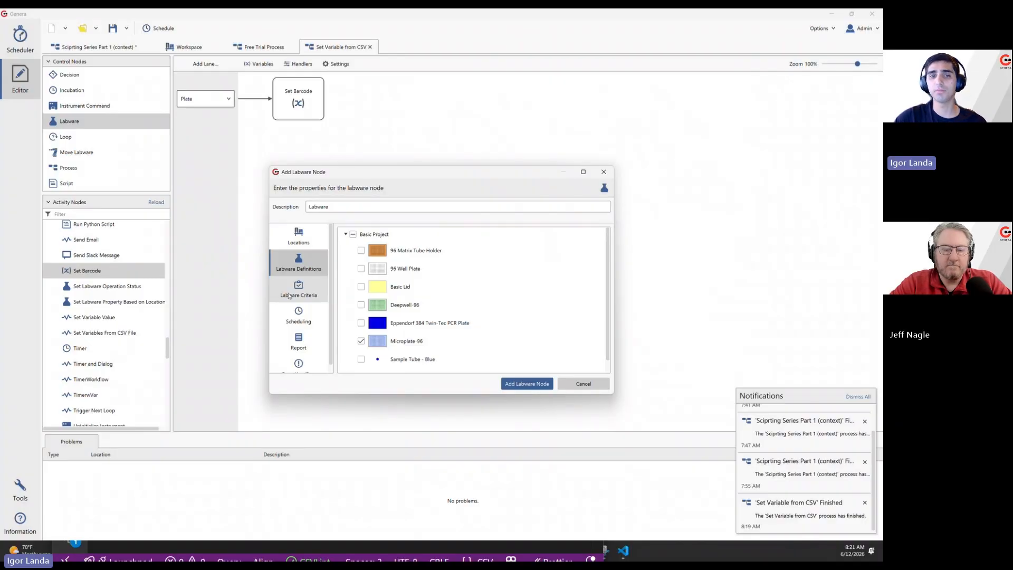
Try a barcode criterion matching the Labware Barcode variable on the labware node, and switch the criterion back off.
left_click(289, 296)
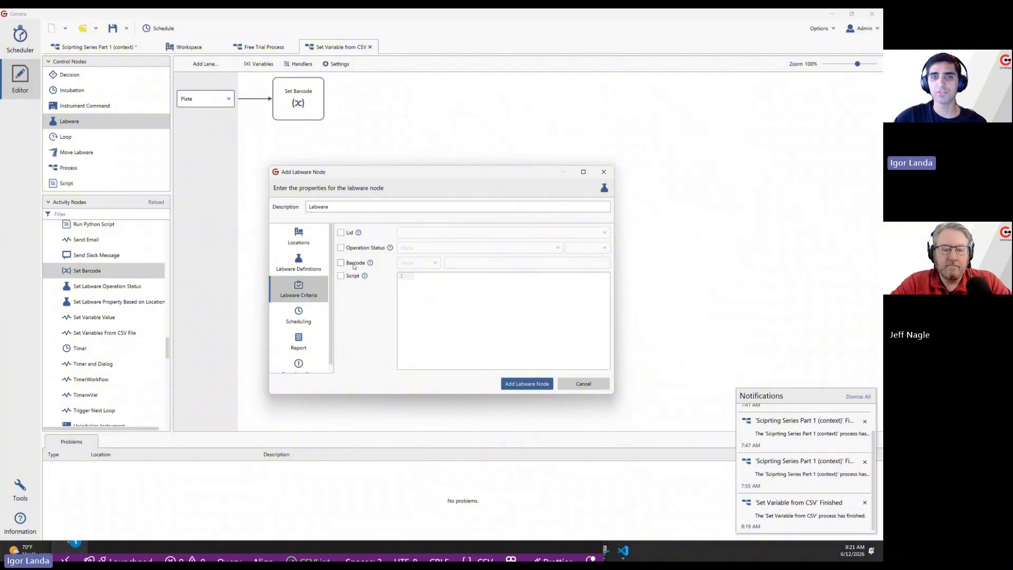
left_click(354, 264)
left_click(418, 263)
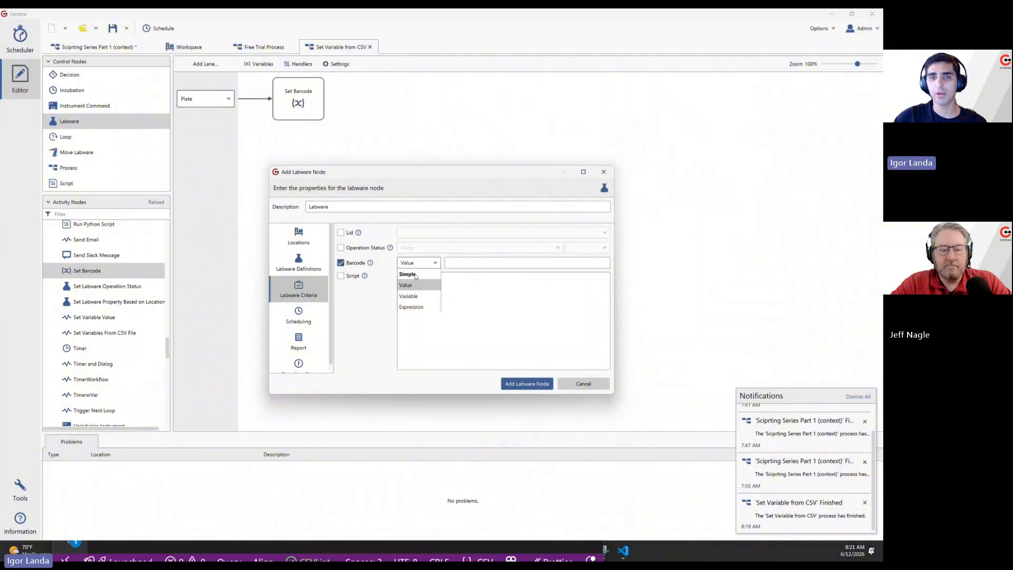
left_click(413, 296)
left_click(473, 264)
left_click(465, 286)
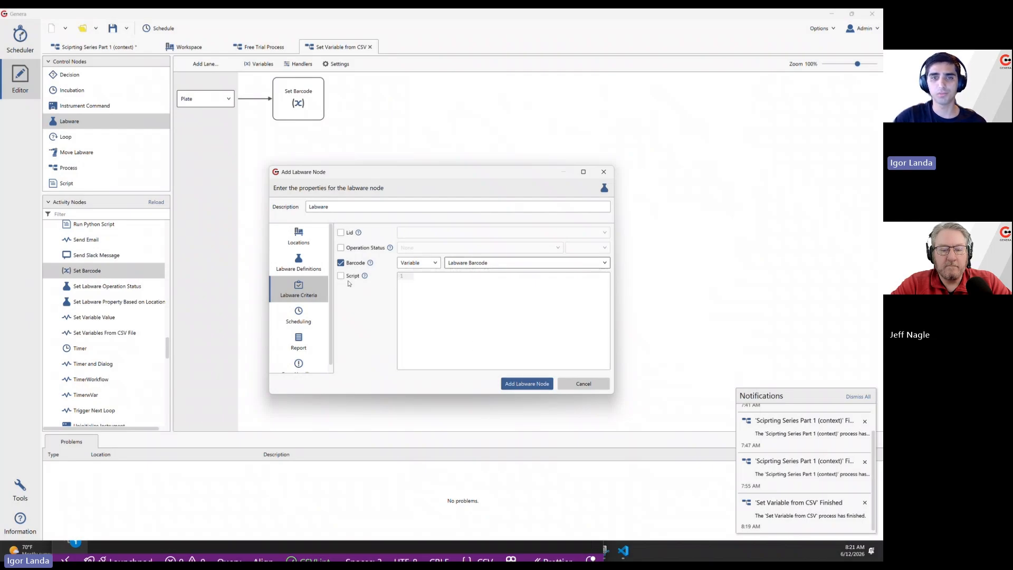
left_click(353, 264)
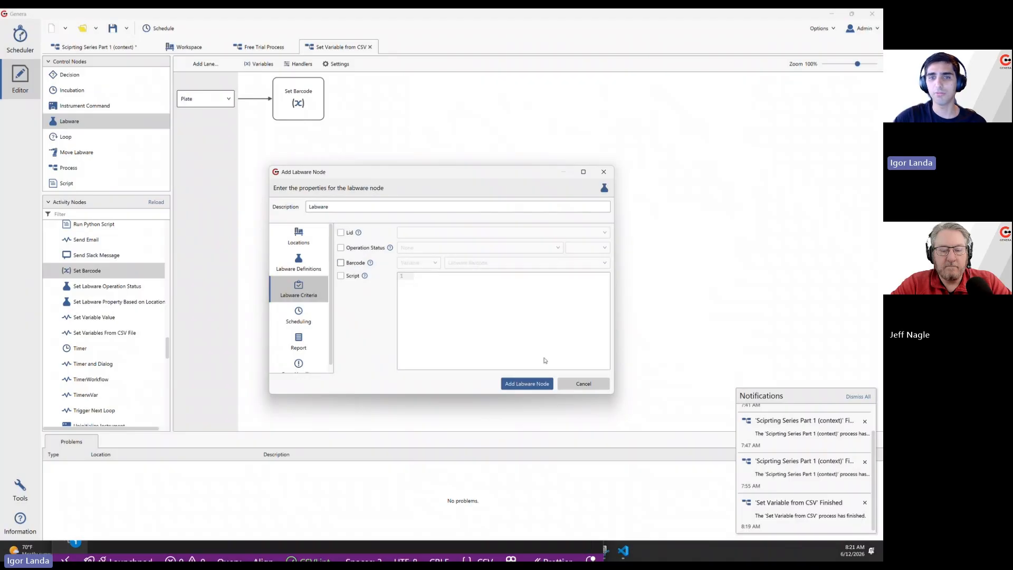
Add and save the configured labware node, and check the finished run's Labware Barcode values in the scheduler.
left_click(526, 384)
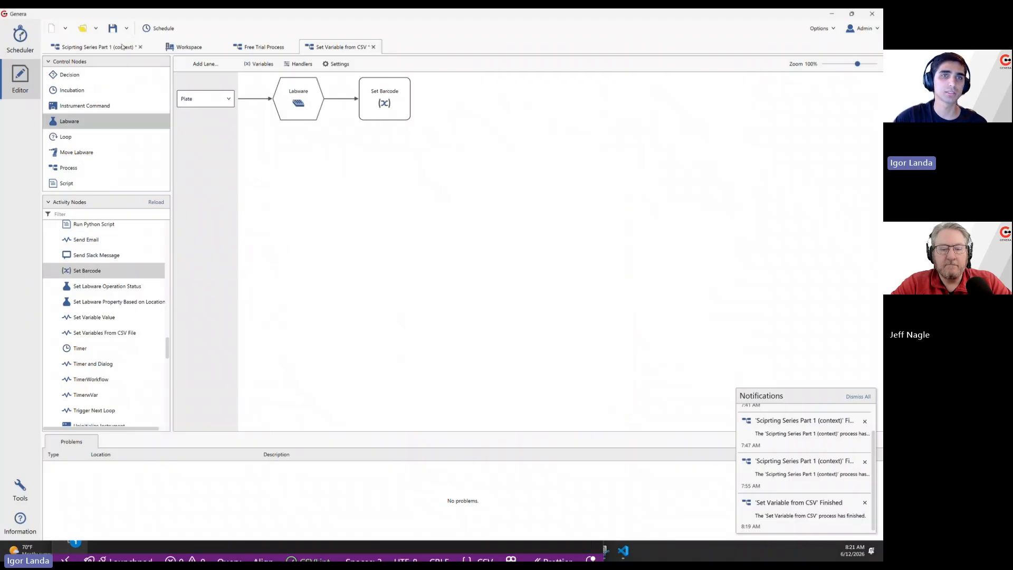
left_click(20, 37)
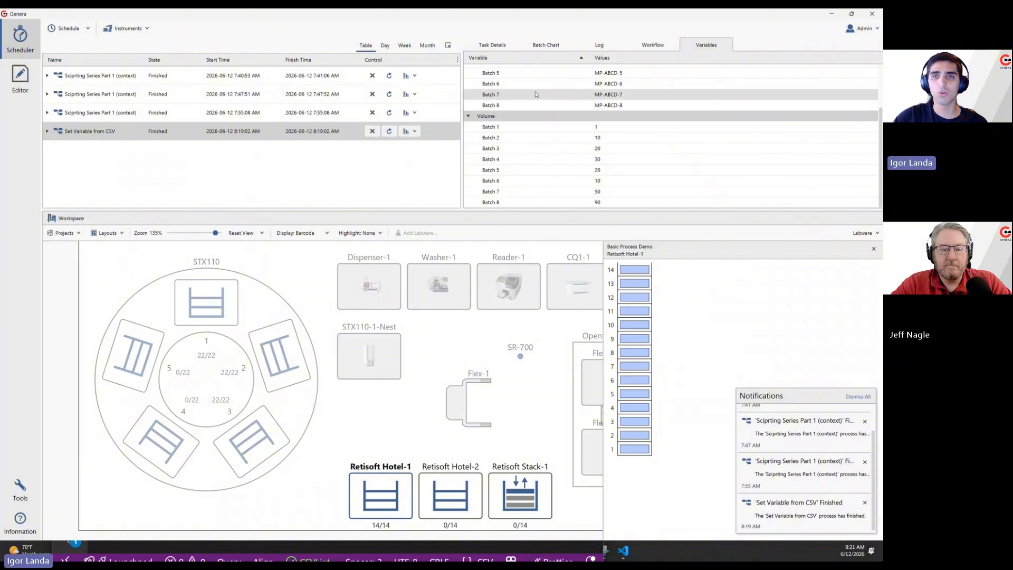
scroll(506, 89, "up", 3)
left_click(600, 81)
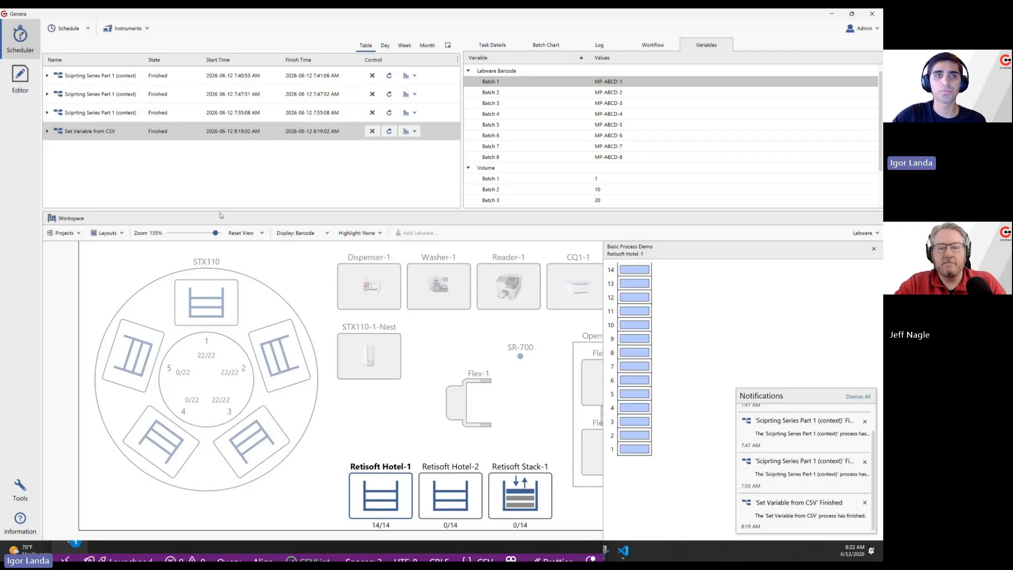
Schedule the Set Variable from CSV process with a batch count of 8, keeping the Labware Barcodes ELISA Demo CSV file as input.
left_click(21, 85)
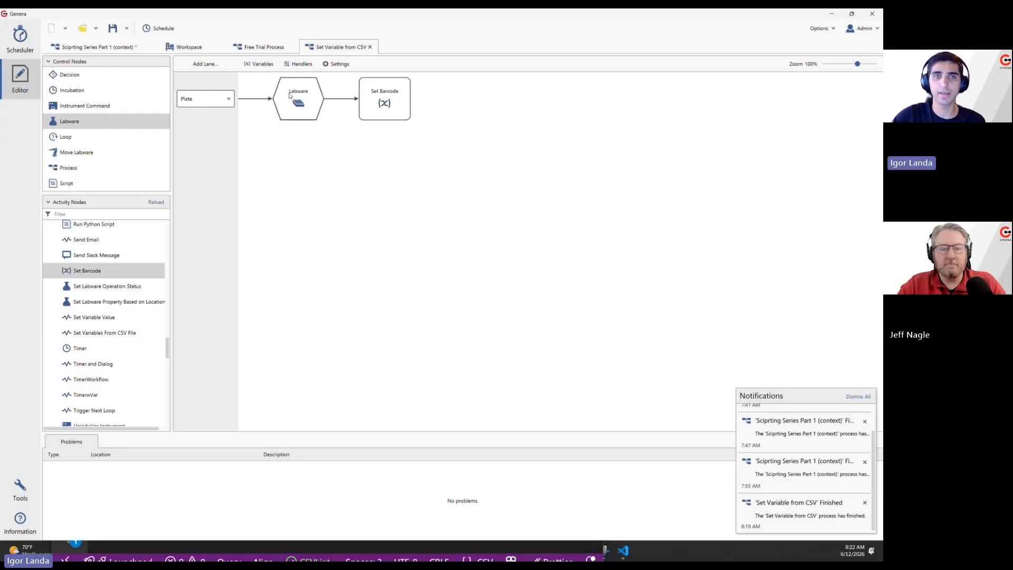
left_click(164, 29)
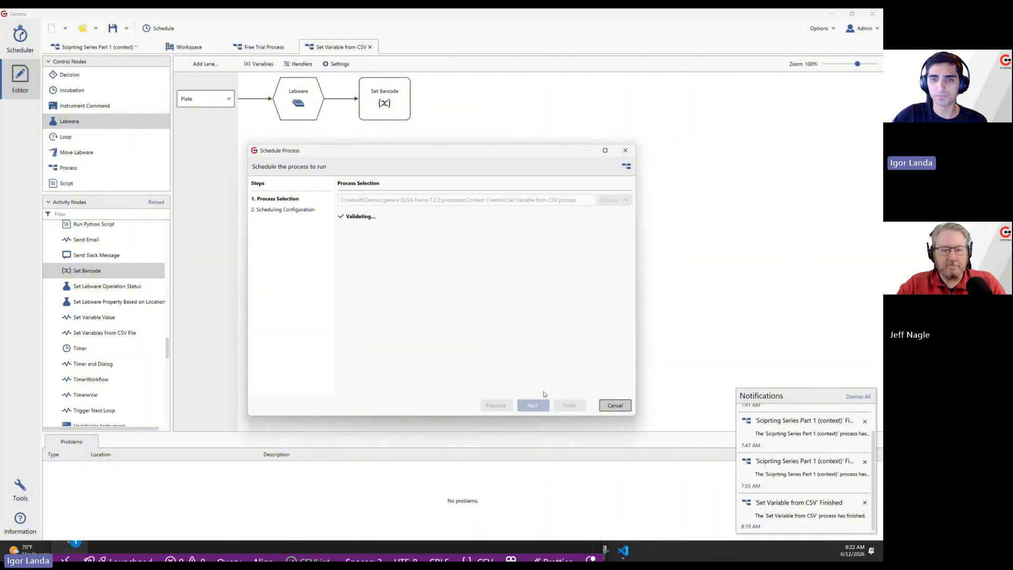
left_click(532, 405)
left_click(534, 407)
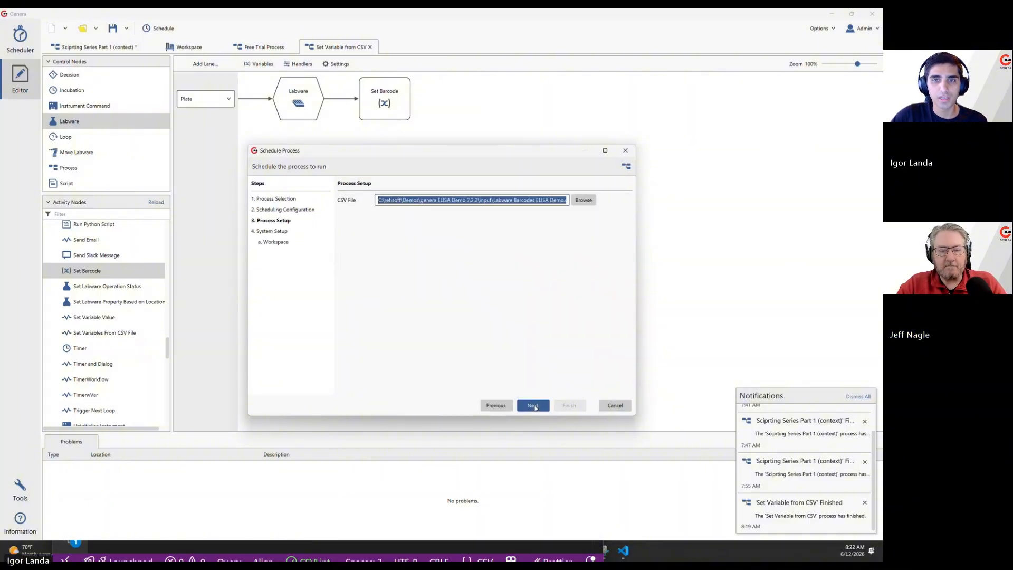
left_click(495, 405)
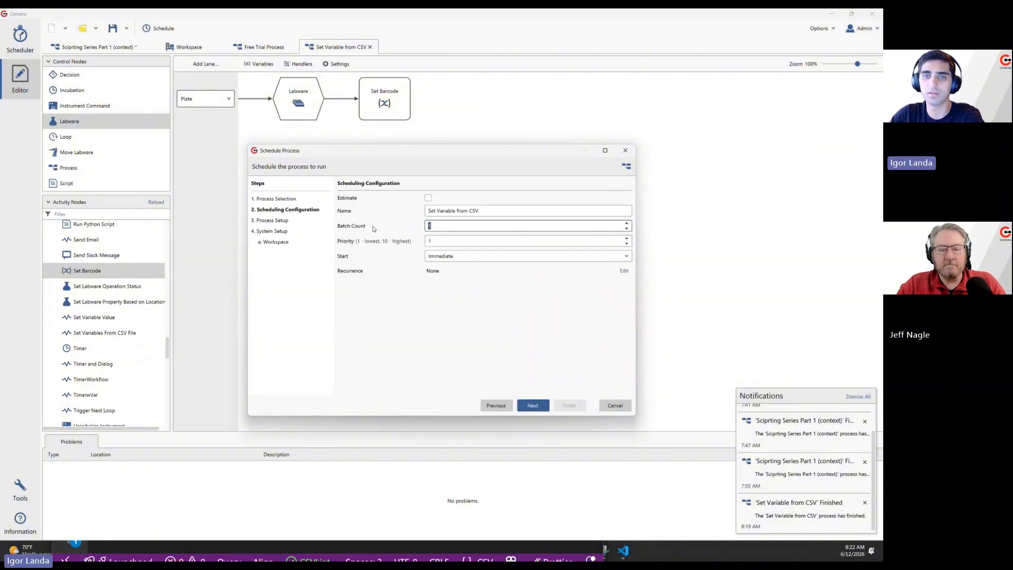
left_click(532, 405)
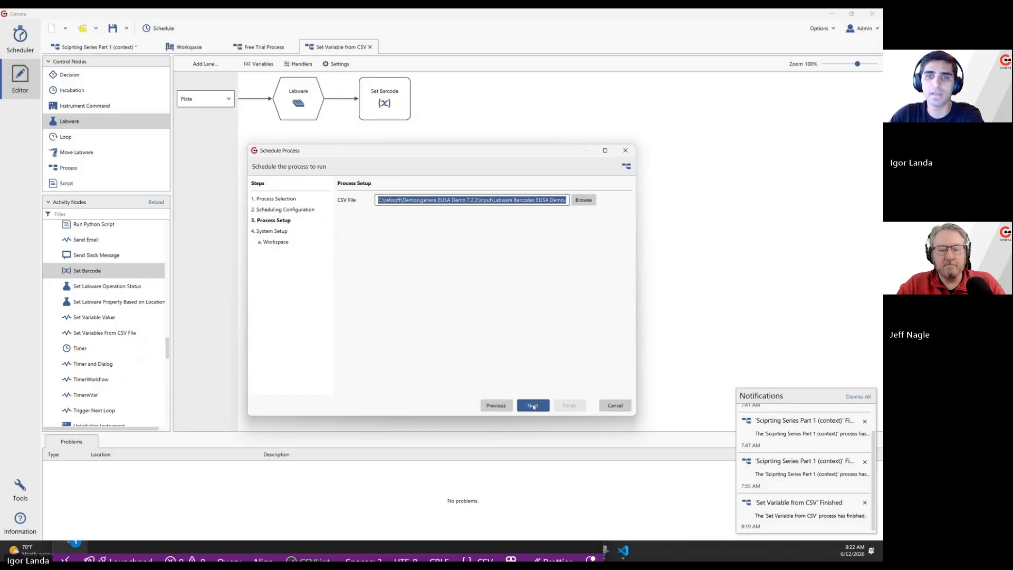
left_click(533, 406)
left_click(568, 405)
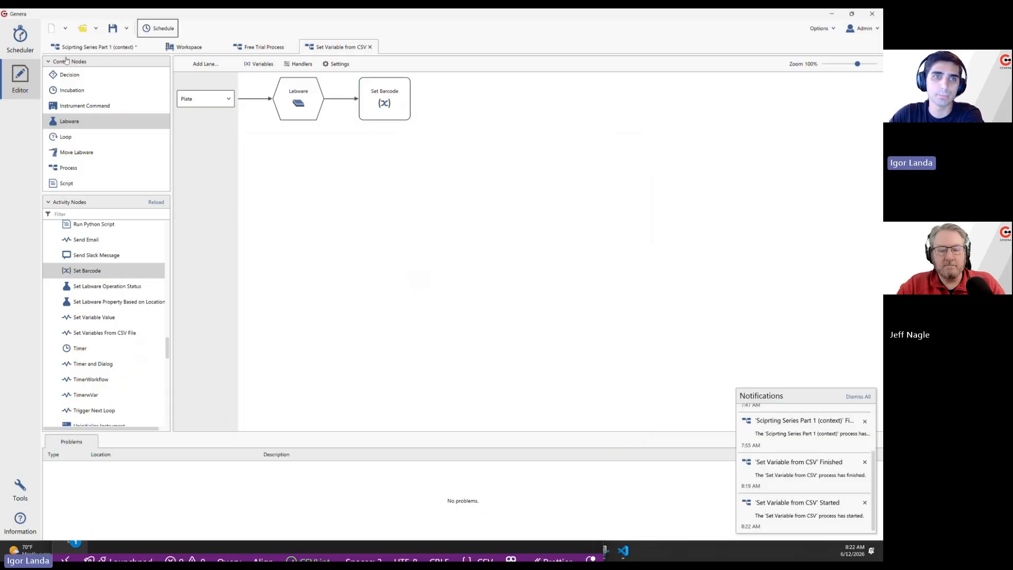
Examine the plate barcodes in Retisoft Hotel-1 and the new run's Volume and Labware Barcode variables, dismissing all notifications.
left_click(20, 37)
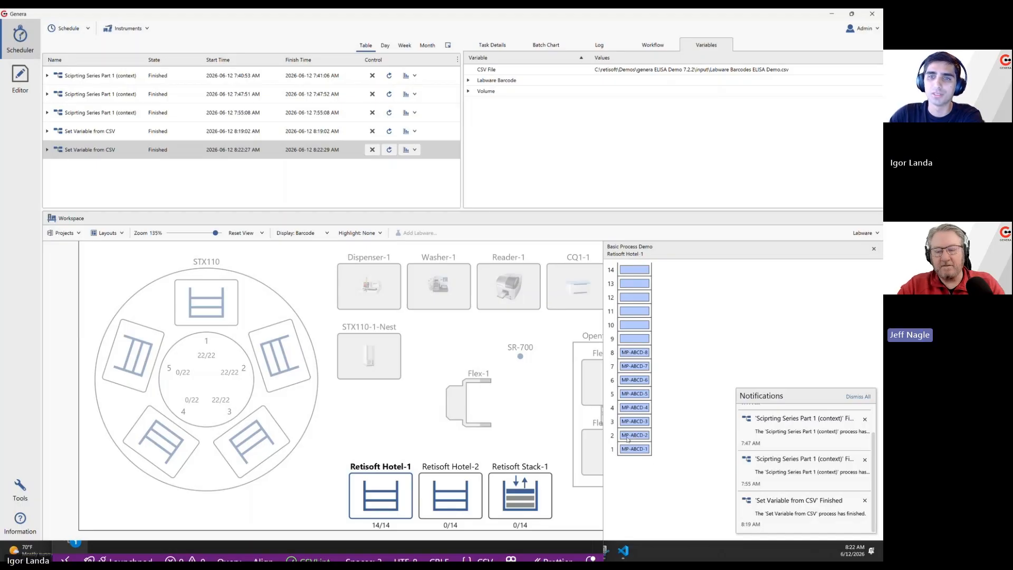
left_click(859, 398)
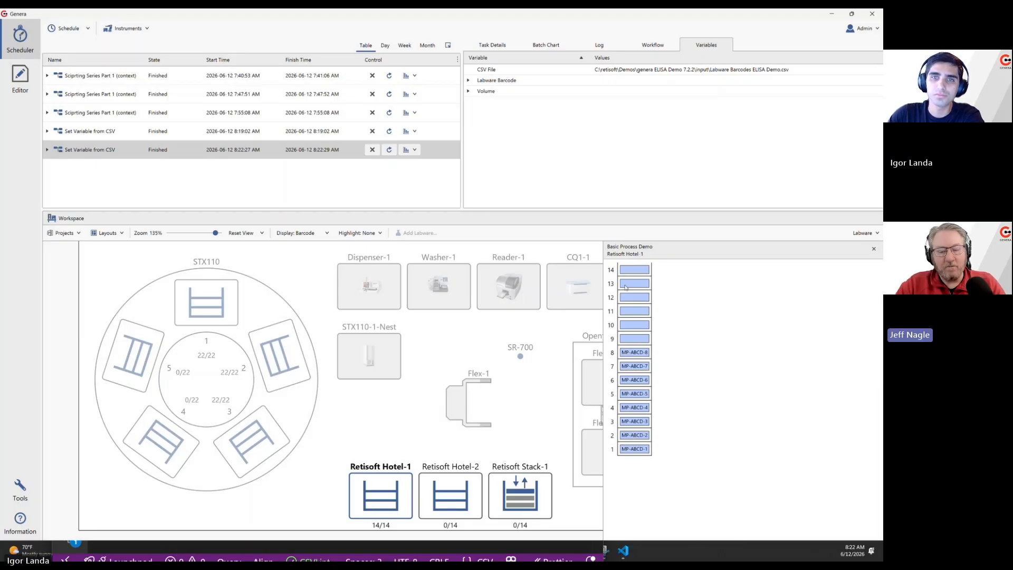
left_click(469, 92)
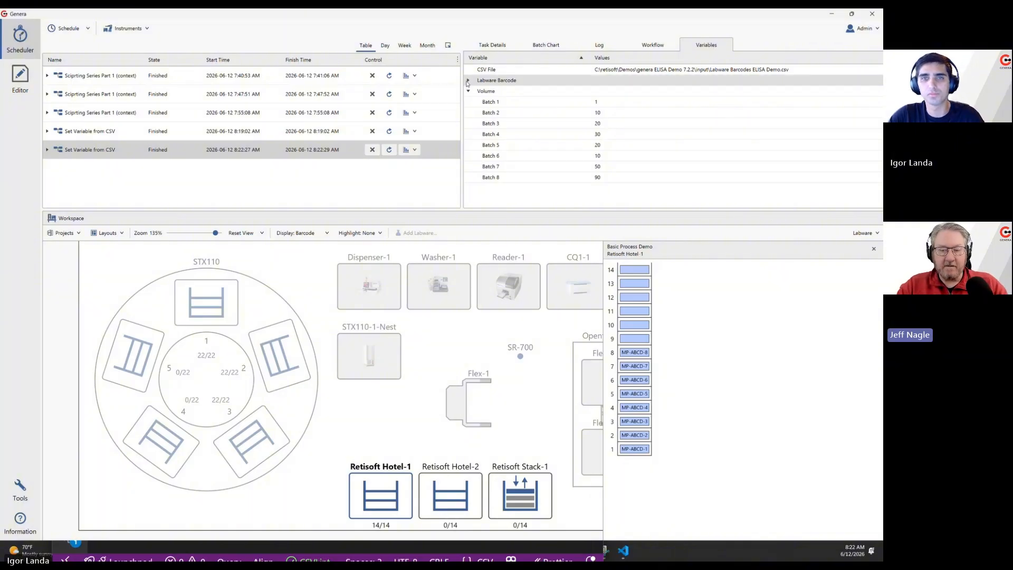
left_click(467, 82)
left_click(467, 81)
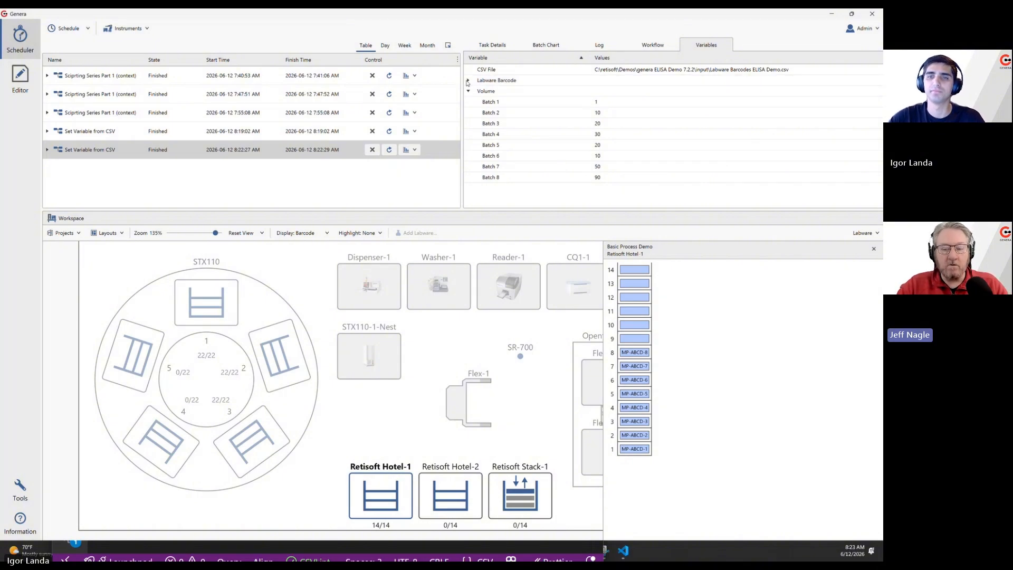
left_click(503, 21)
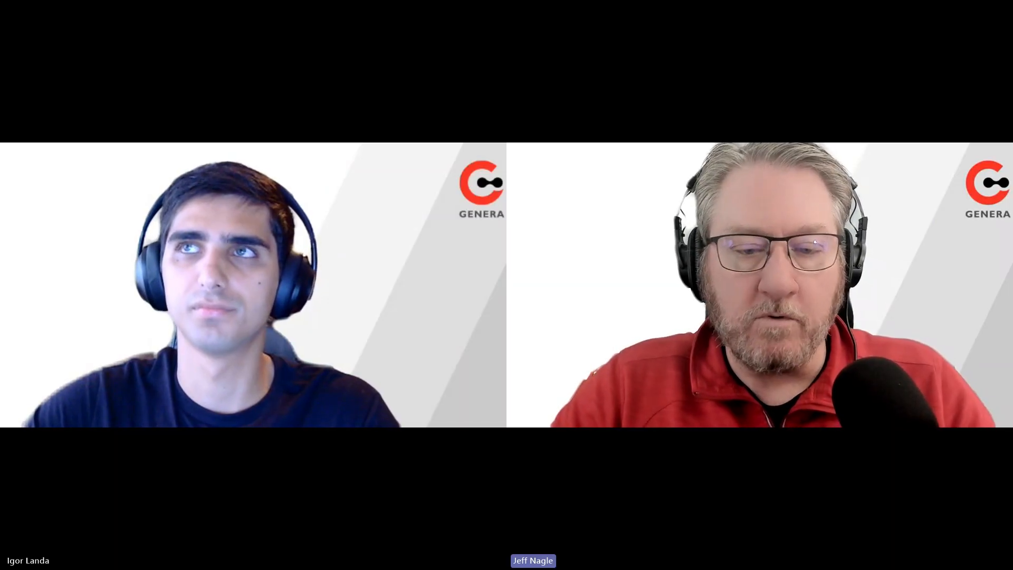